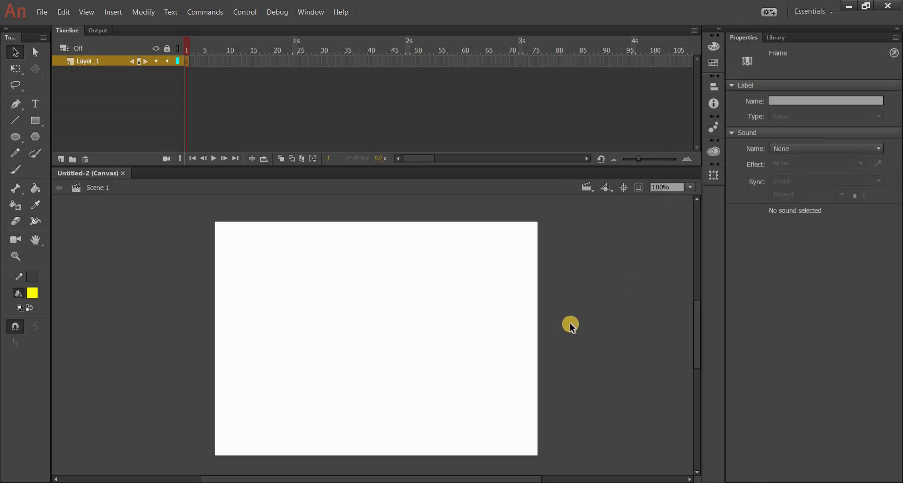
# Step: Create a new Graphic symbol named Birdie in the document's library
pyautogui.click(775, 37)
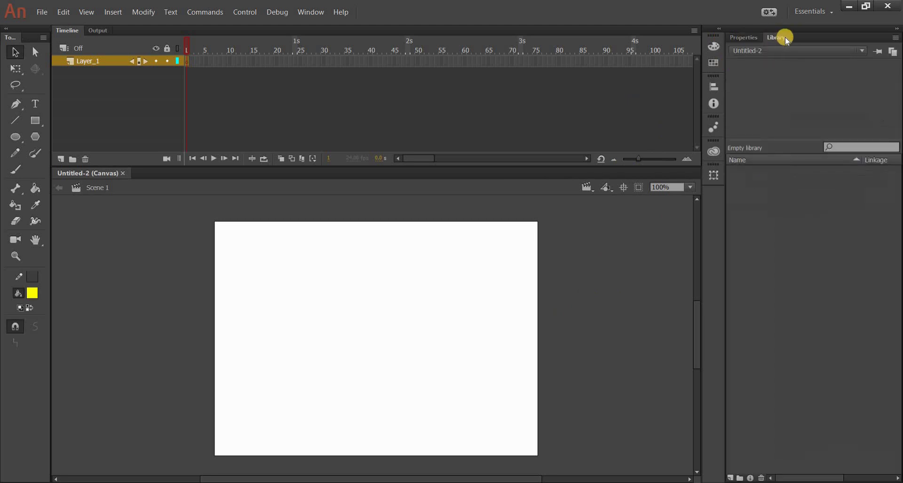
pyautogui.click(303, 13)
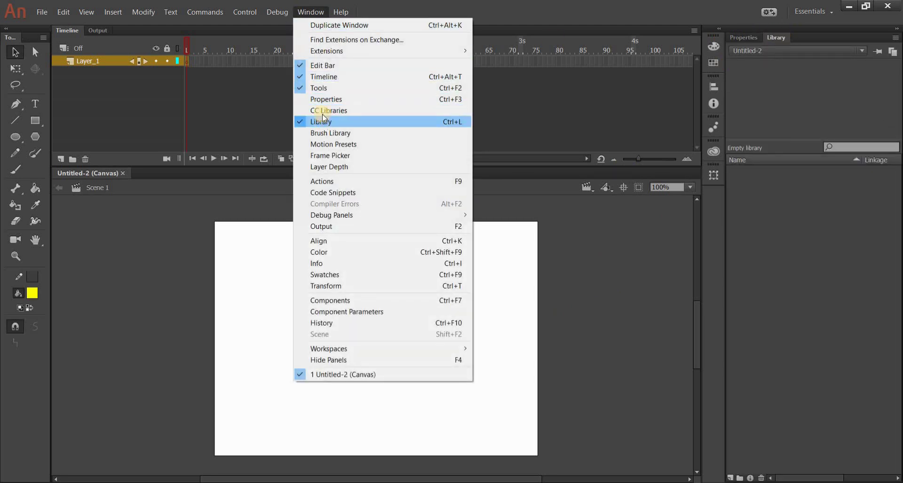
pyautogui.click(401, 13)
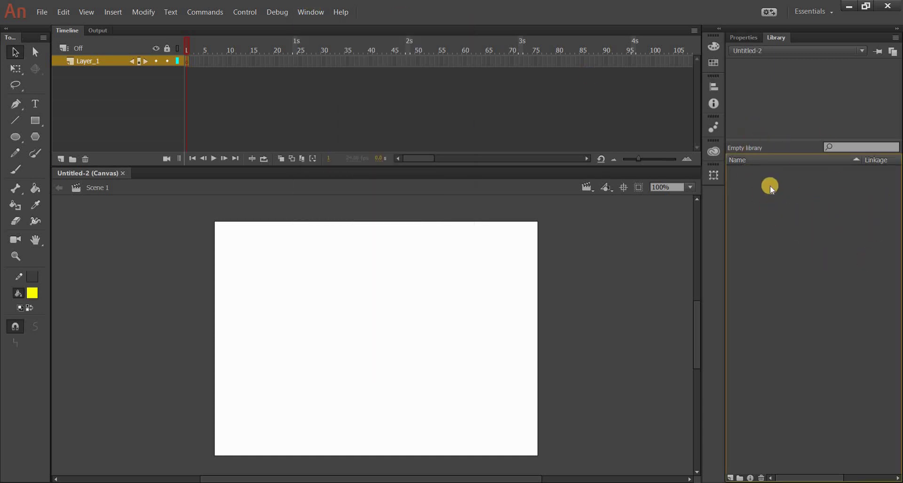
pyautogui.rightClick(805, 228)
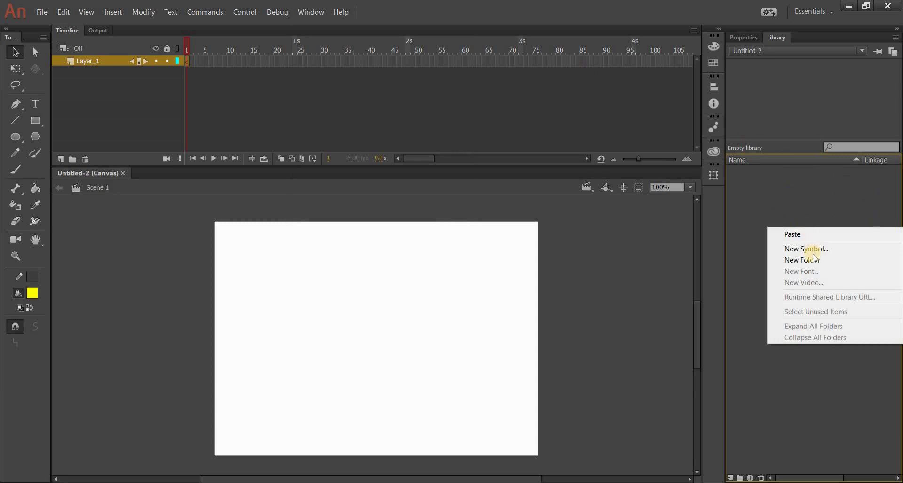
pyautogui.click(833, 250)
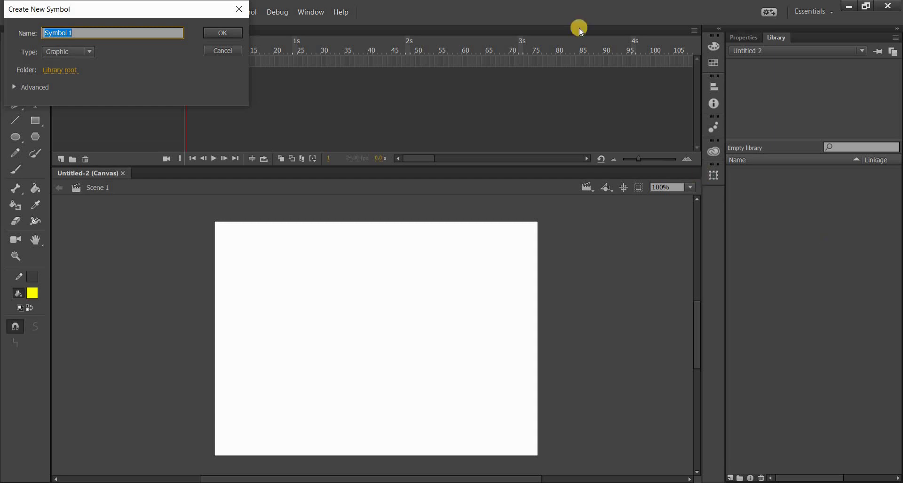
pyautogui.write('Birdie')
pyautogui.click(72, 54)
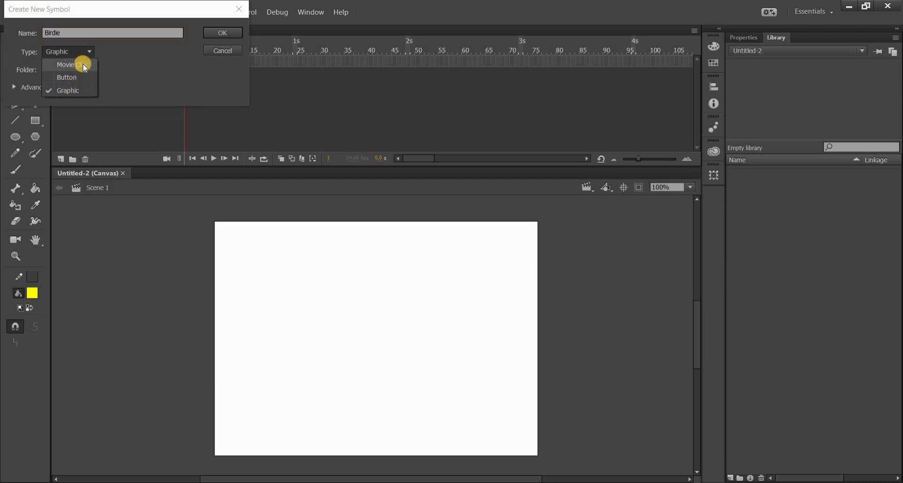
pyautogui.click(79, 91)
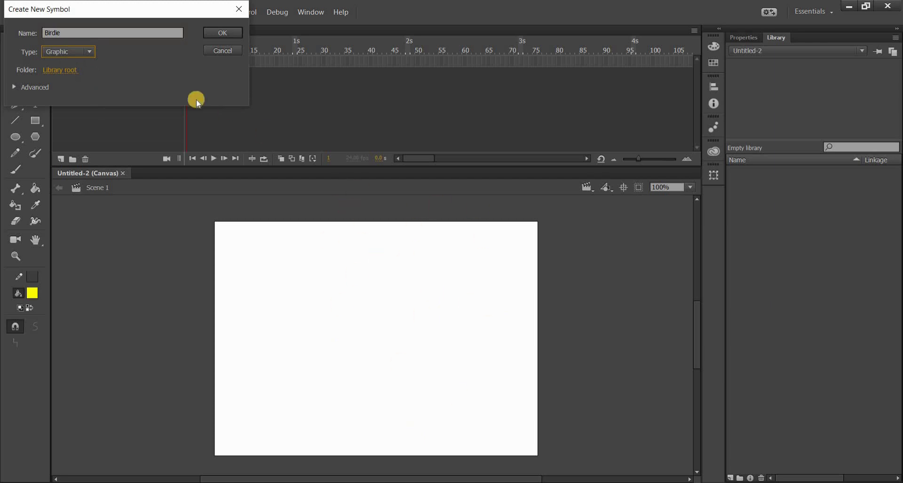
pyautogui.click(222, 33)
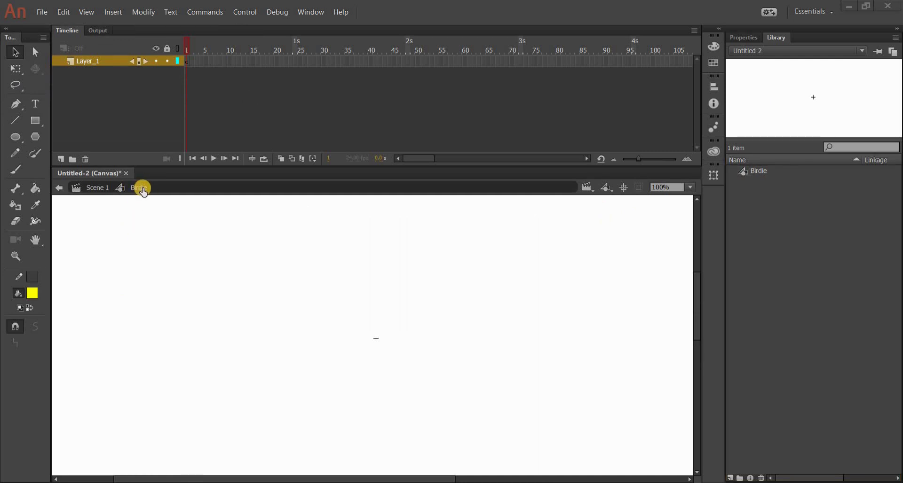
# Step: Return to Scene 1 and reopen the Birdie symbol for editing from the library, twice
pyautogui.click(102, 191)
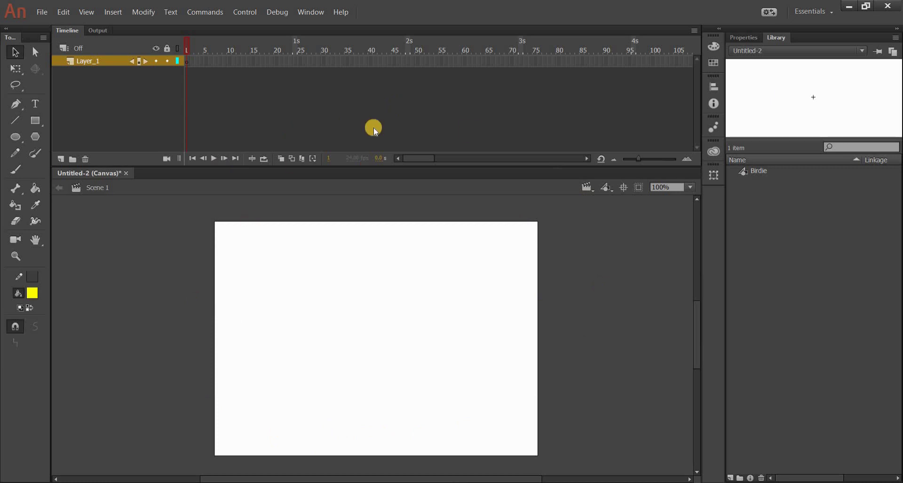
pyautogui.click(755, 170)
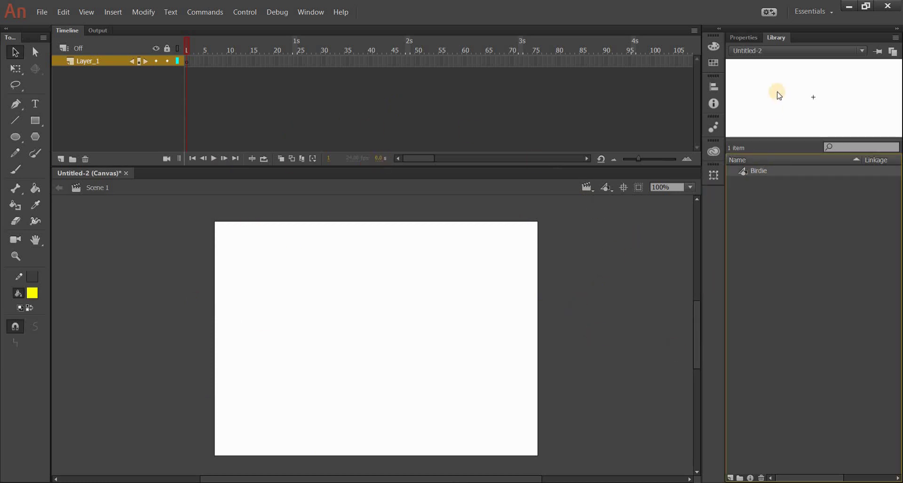
pyautogui.doubleClick(812, 86)
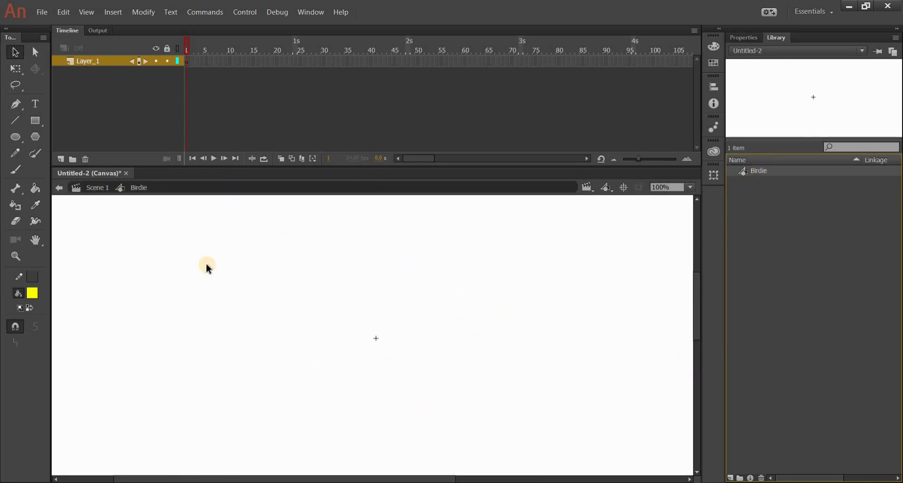
pyautogui.click(417, 192)
pyautogui.click(418, 193)
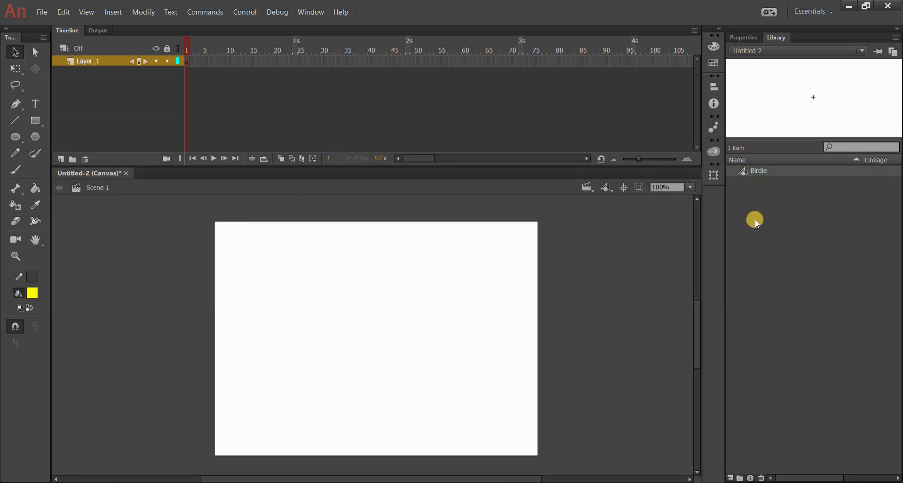
pyautogui.doubleClick(819, 80)
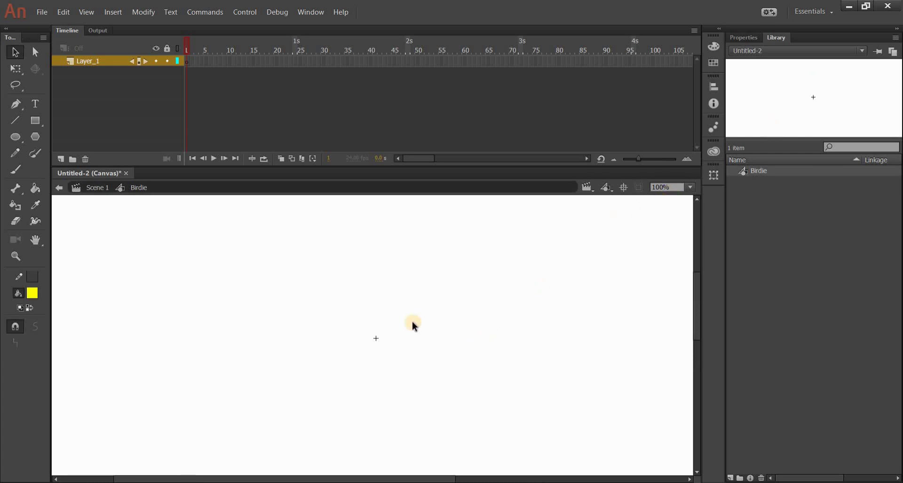
# Step: Draw a wide yellow oval for the bird's body with the Oval tool in object drawing mode, undoing the extra larger oval
pyautogui.click(17, 137)
pyautogui.click(749, 32)
pyautogui.click(16, 141)
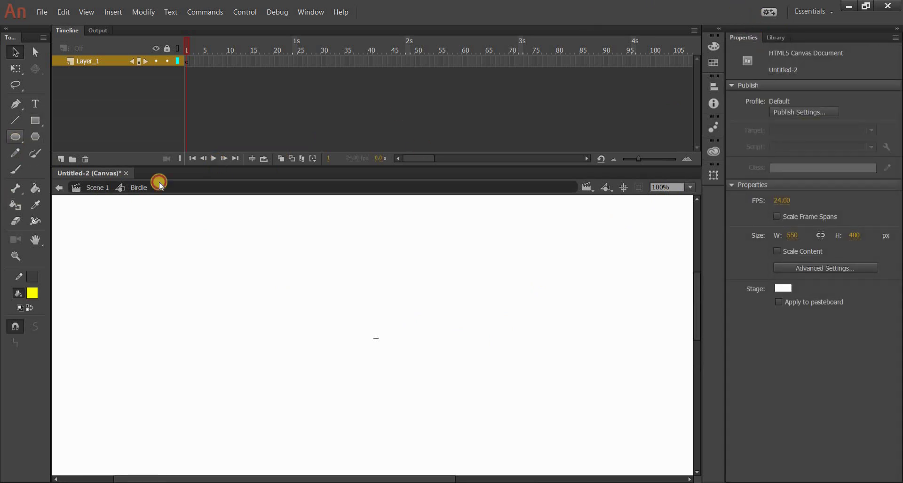
pyautogui.click(763, 122)
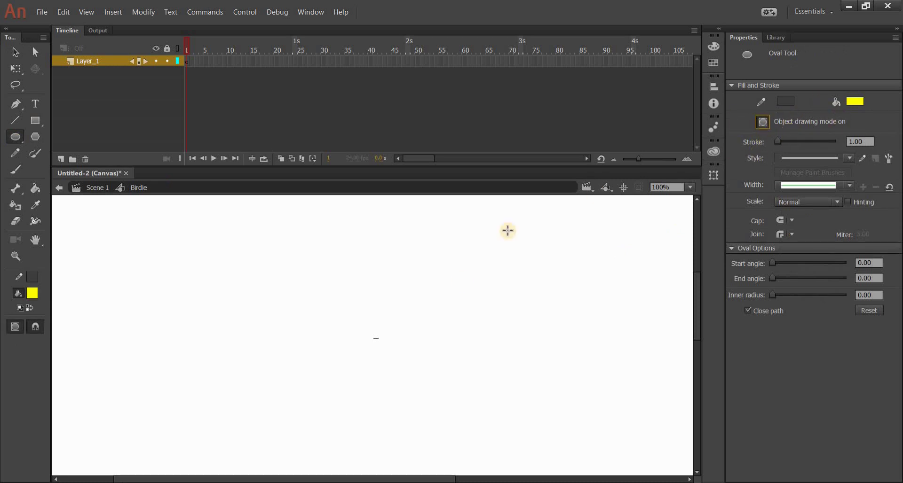
pyautogui.moveTo(385, 303); pyautogui.dragTo(495, 339)
pyautogui.moveTo(343, 252); pyautogui.dragTo(483, 333)
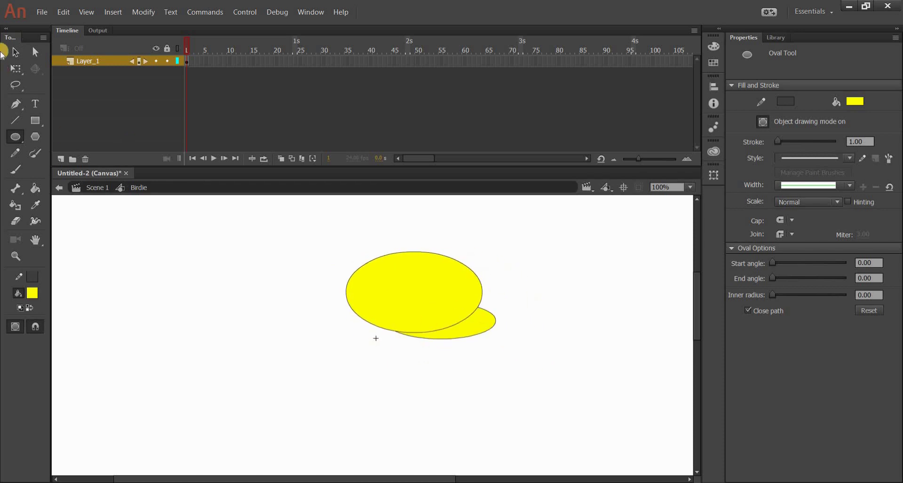
pyautogui.hotkey('ctrl', 'z')
# Step: Move the body oval so it is centred on the symbol's registration point
pyautogui.click(11, 52)
pyautogui.moveTo(346, 263)
pyautogui.mouseDown()
pyautogui.moveTo(444, 323)
pyautogui.moveTo(572, 379)
pyautogui.mouseUp()
pyautogui.moveTo(387, 348); pyautogui.dragTo(381, 338)
# Step: Draw a yellow circle for the bird's head overlapping the upper right end of the body oval
pyautogui.click(2, 47)
pyautogui.click(15, 136)
pyautogui.moveTo(401, 301); pyautogui.dragTo(442, 342)
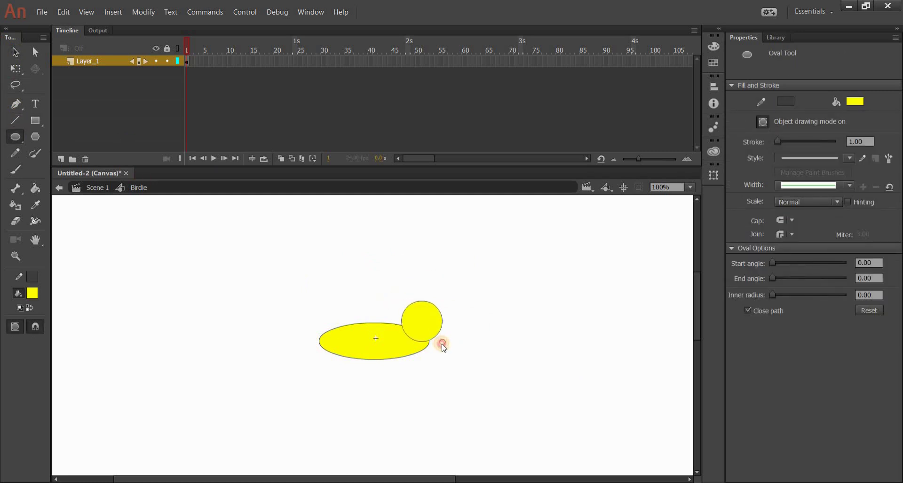
# Step: Draw a tall yellow wing oval about 54 by 128 px and move it above the middle of the body
pyautogui.moveTo(183, 258)
pyautogui.mouseDown()
pyautogui.moveTo(230, 324)
pyautogui.moveTo(214, 335)
pyautogui.mouseUp()
pyautogui.click(11, 57)
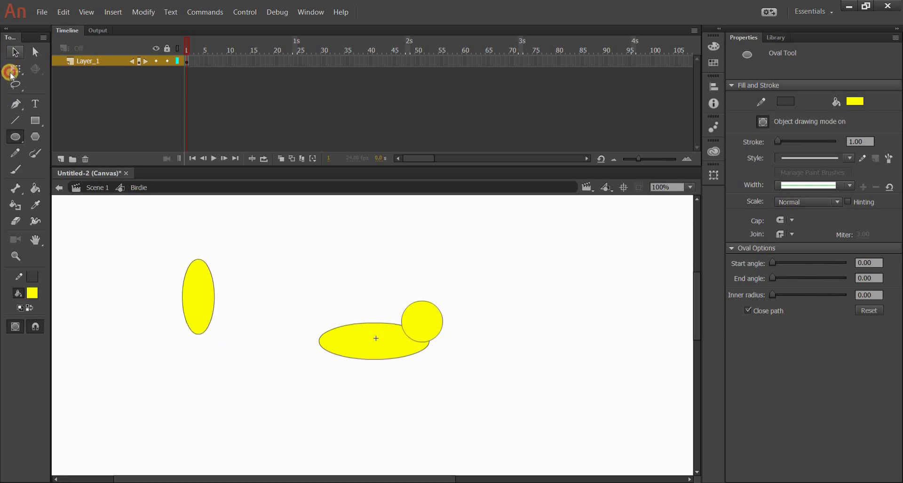
pyautogui.click(201, 299)
pyautogui.moveTo(203, 301); pyautogui.dragTo(373, 297)
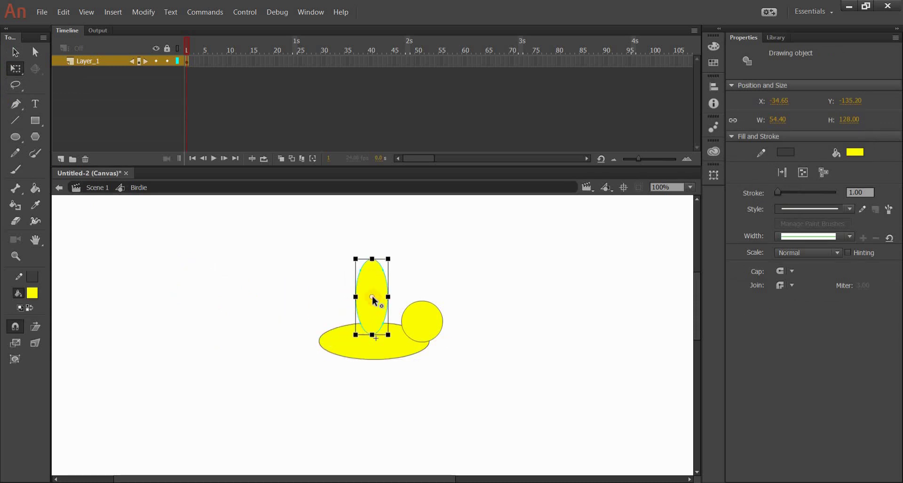
# Step: Rotate the wing oval counterclockwise about its lower end so it tilts back away from the head
pyautogui.click(373, 324)
pyautogui.click(319, 271)
pyautogui.moveTo(319, 272); pyautogui.dragTo(300, 317)
pyautogui.click(504, 279)
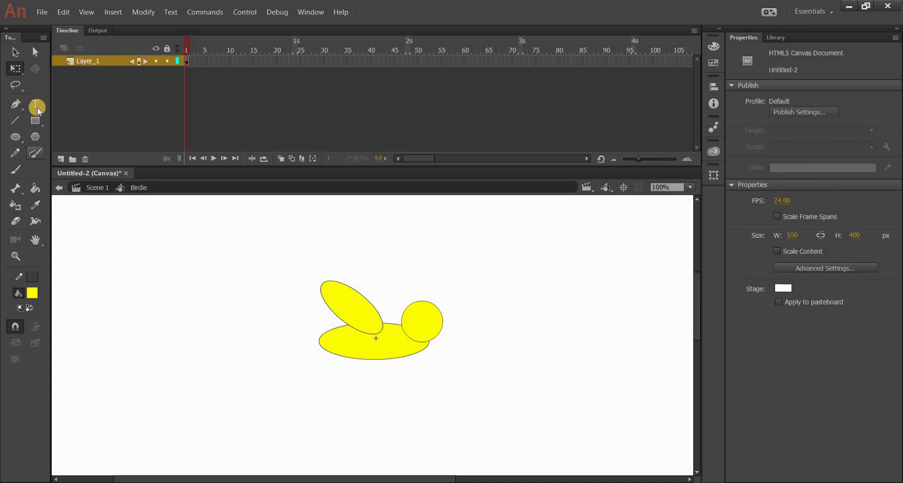
# Step: Paint a black eye and a short mouth on the bird's head with the Brush tool at size 8
pyautogui.click(14, 169)
pyautogui.click(32, 293)
pyautogui.click(77, 330)
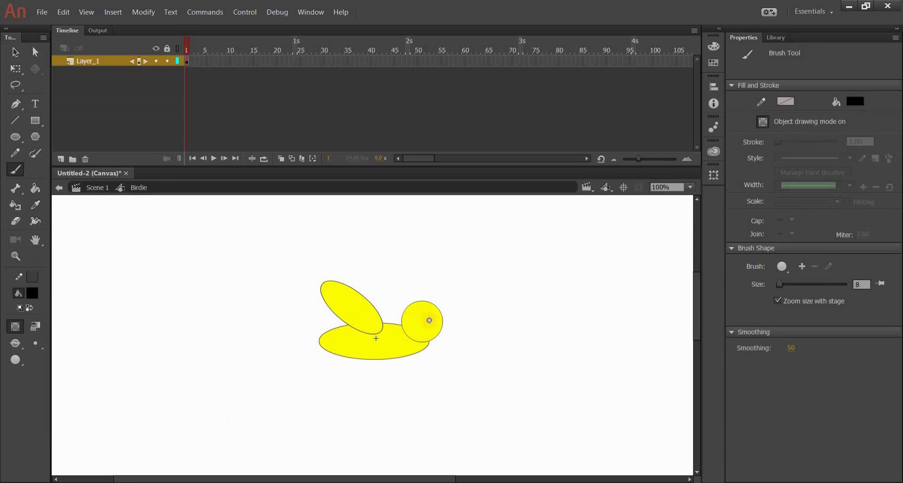
pyautogui.moveTo(426, 328); pyautogui.dragTo(436, 329)
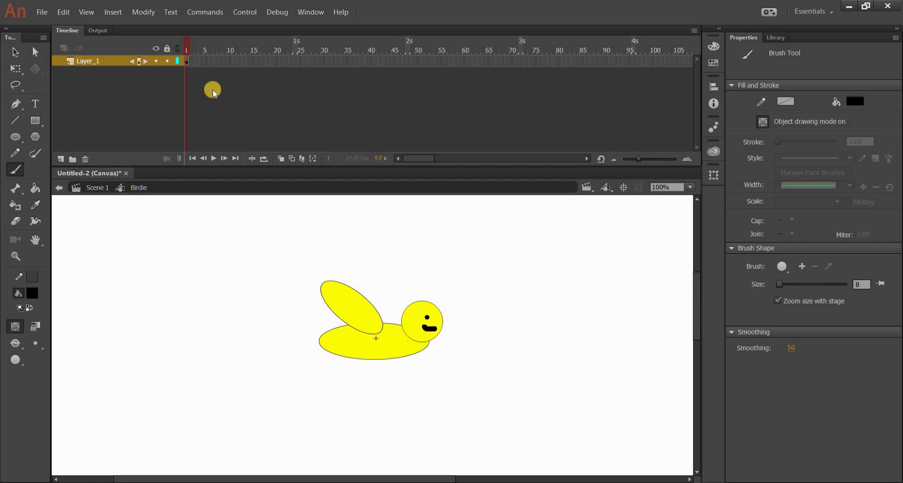
# Step: Insert a frame at frame 12 of Layer_1 to extend the bird drawing across the Birdie timeline
pyautogui.click(238, 63)
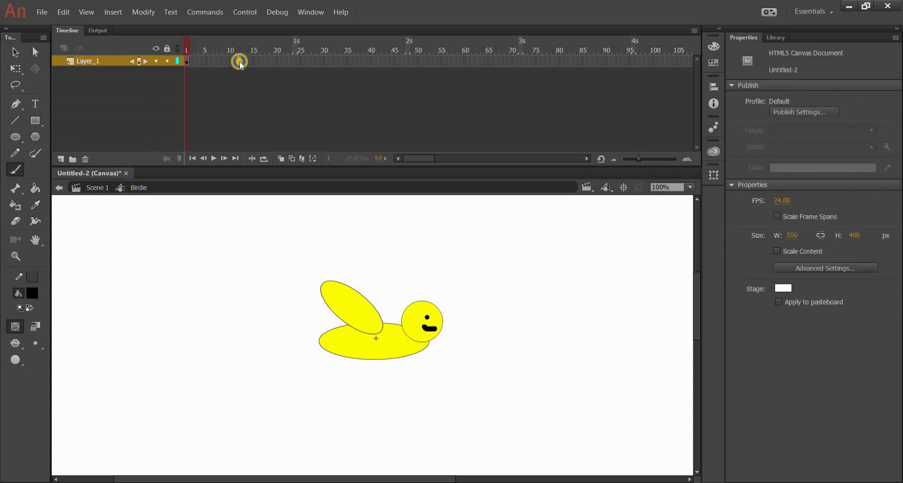
pyautogui.rightClick(239, 63)
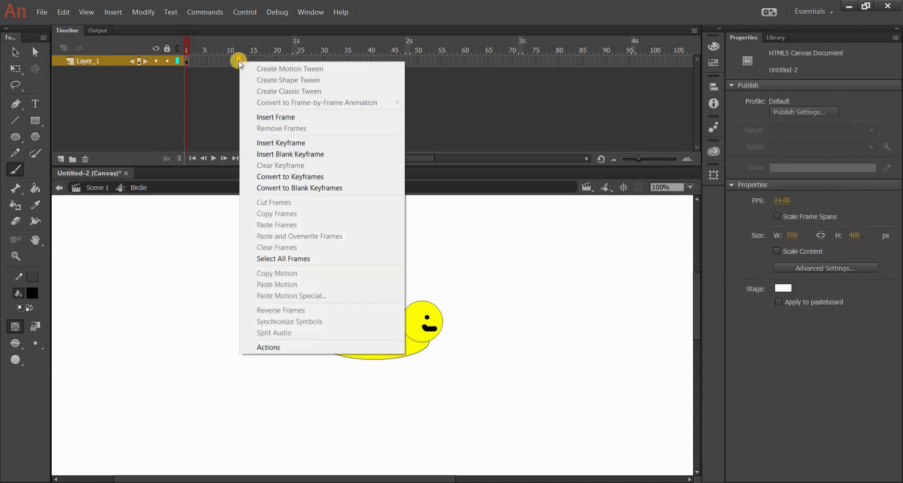
pyautogui.click(314, 118)
pyautogui.click(256, 108)
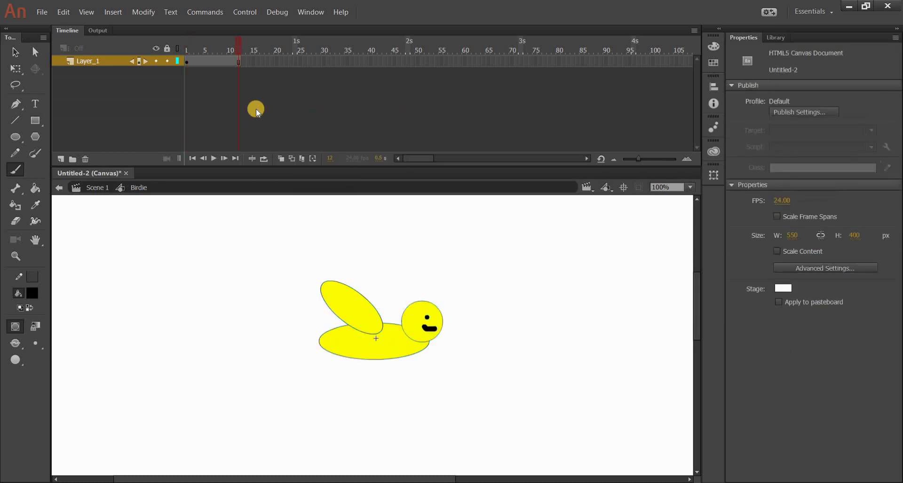
# Step: Preview the Birdie timeline by playing it and checking the bird at several frames up to frame 12
pyautogui.click(187, 60)
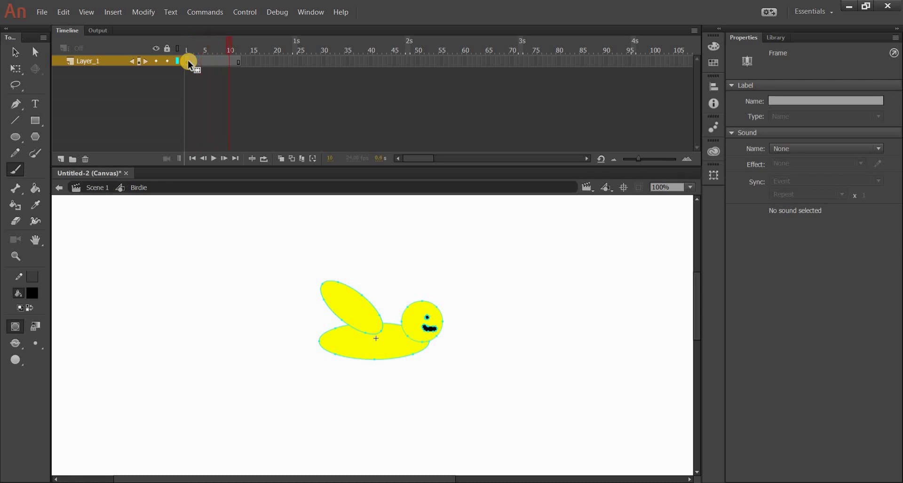
pyautogui.click(241, 62)
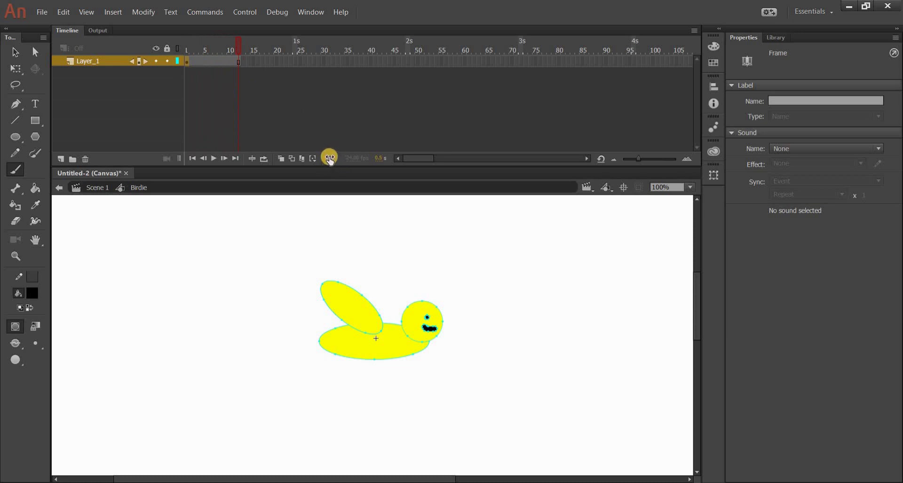
pyautogui.click(204, 61)
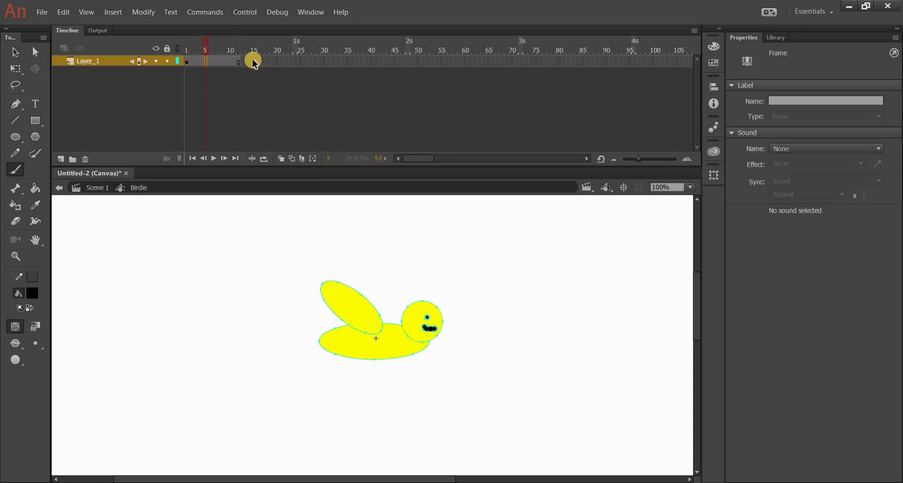
pyautogui.press('Return')
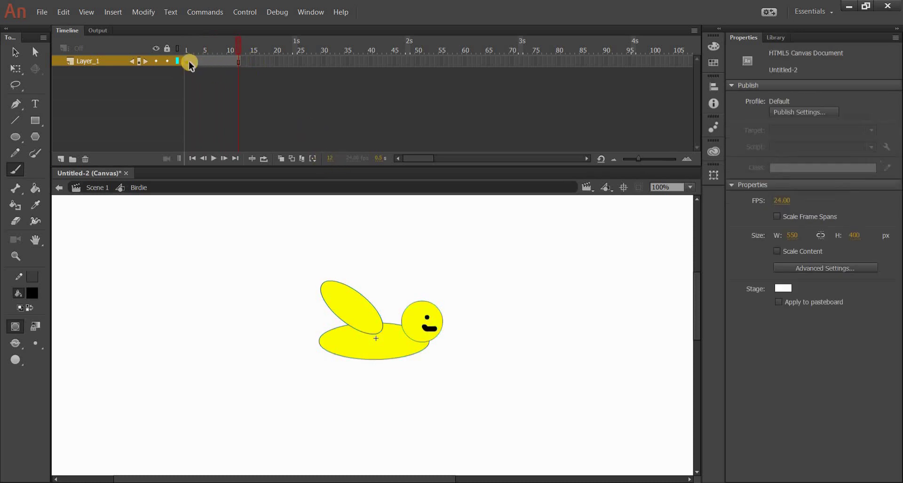
pyautogui.click(209, 62)
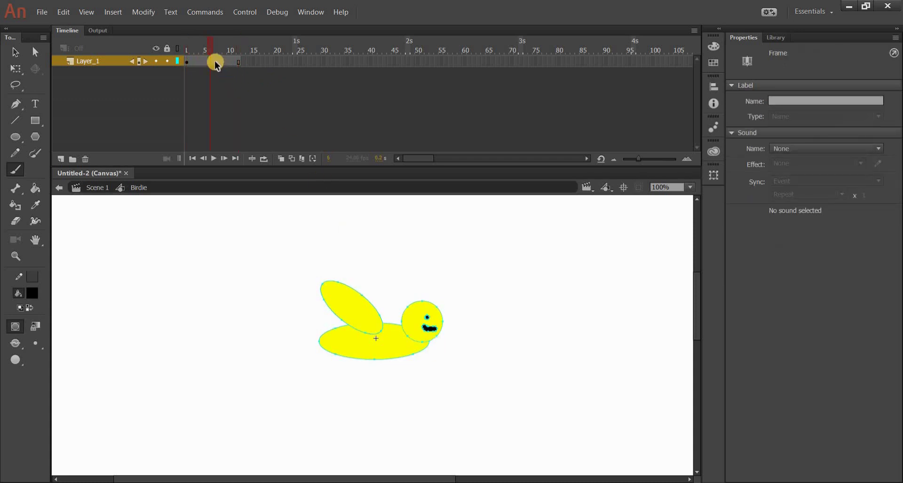
pyautogui.click(241, 63)
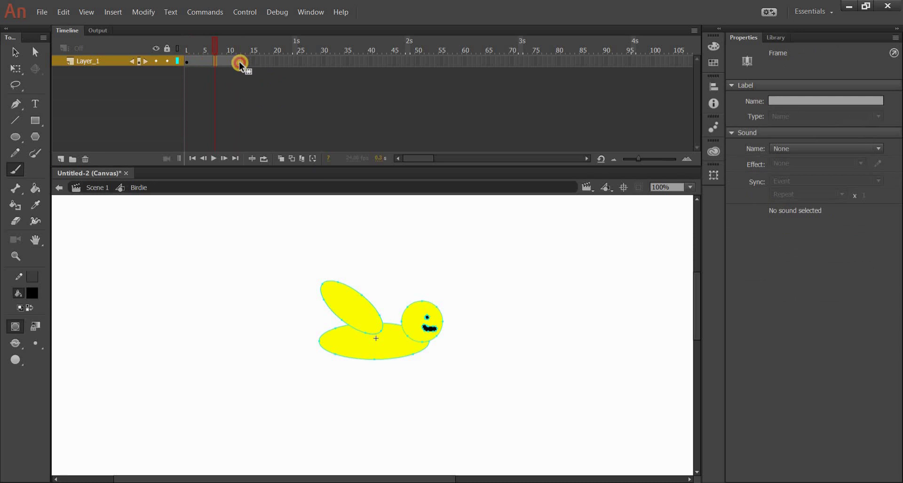
# Step: Insert a keyframe at frame 7 of Layer_1 in the Birdie timeline
pyautogui.click(14, 52)
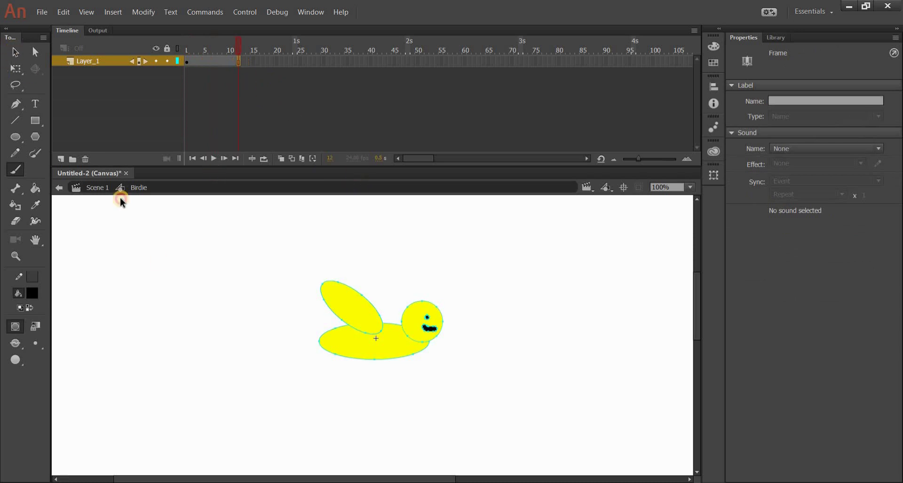
pyautogui.click(176, 258)
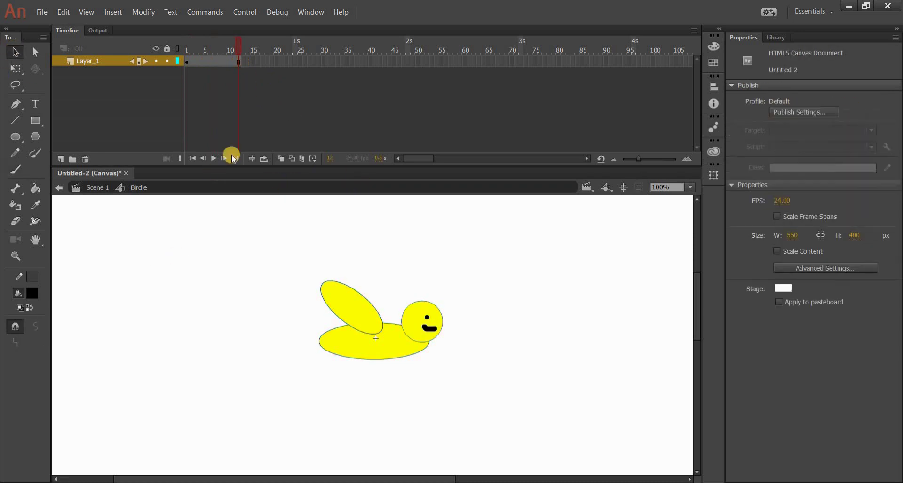
pyautogui.click(209, 61)
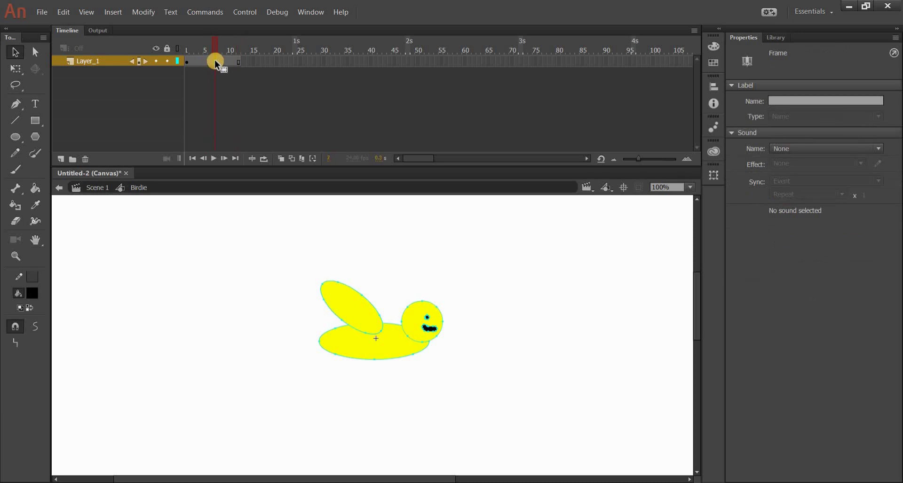
pyautogui.rightClick(216, 61)
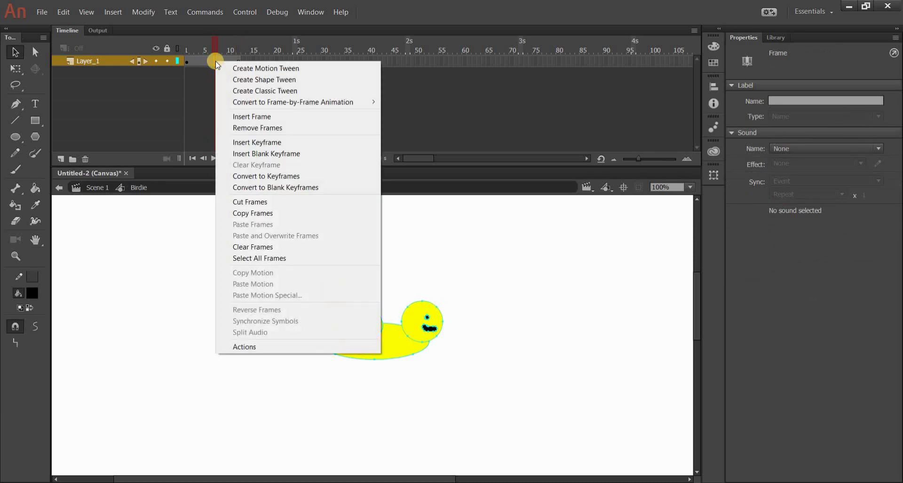
pyautogui.click(242, 91)
pyautogui.click(187, 62)
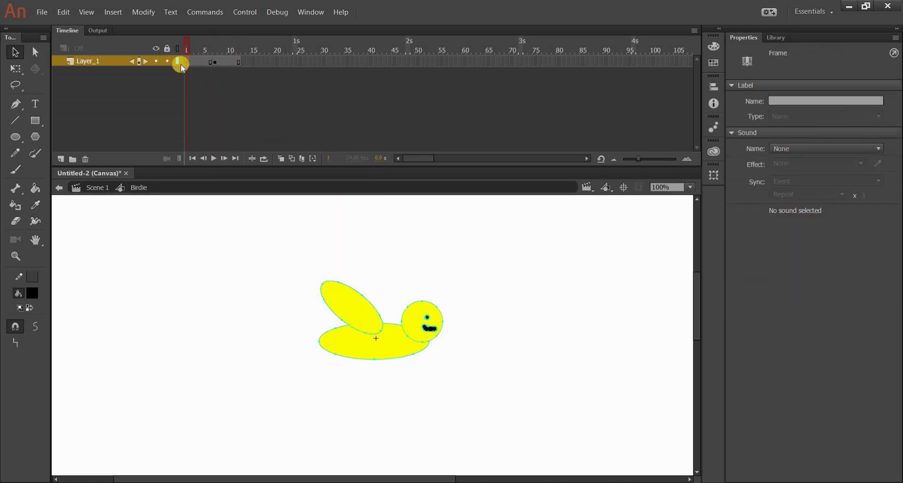
pyautogui.moveTo(189, 66); pyautogui.dragTo(218, 66)
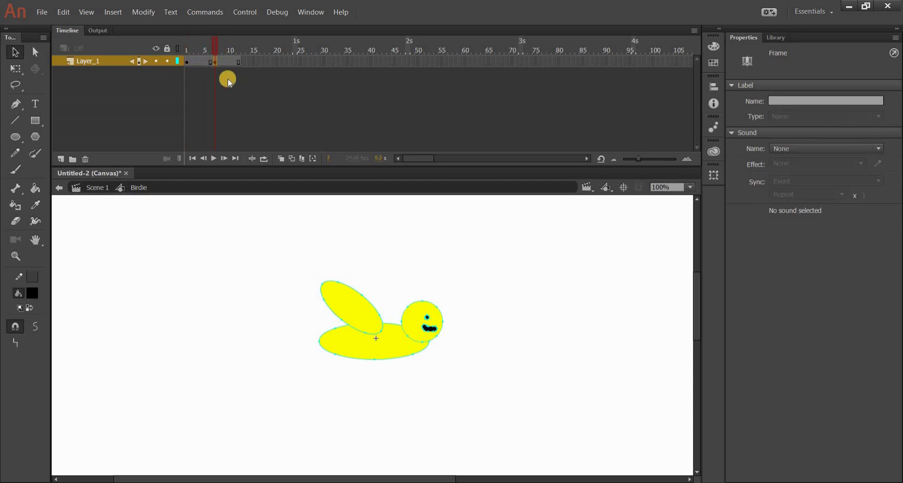
pyautogui.click(236, 64)
pyautogui.press('F5')
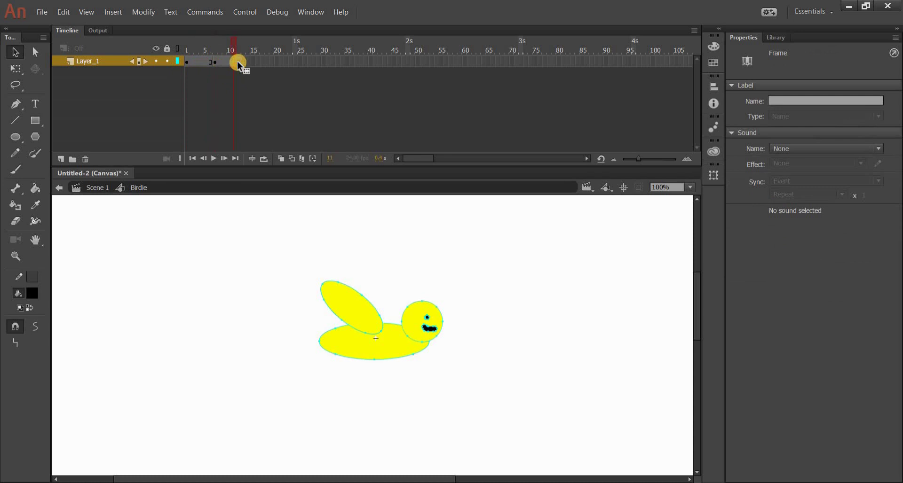
# Step: Rotate the wing oval at frame 7 counterclockwise about its pivot near the body so it points down and back across the body
pyautogui.click(215, 65)
pyautogui.press('F6')
pyautogui.click(321, 332)
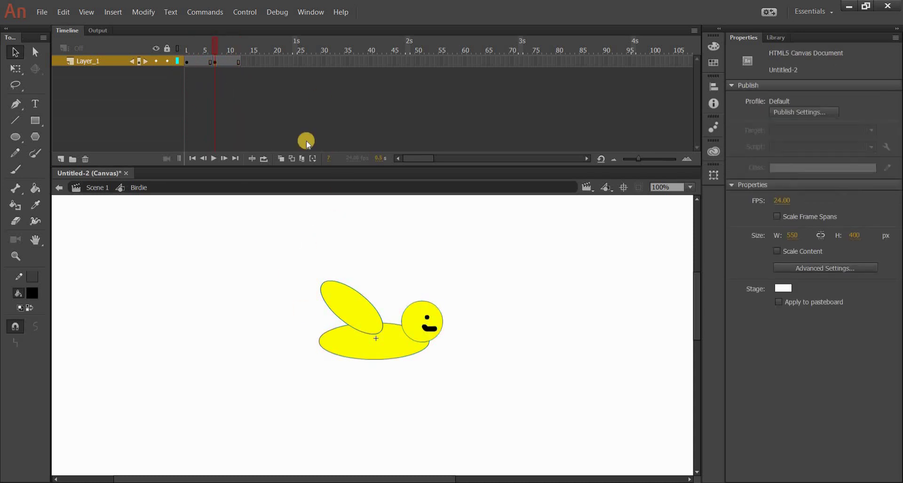
pyautogui.click(16, 68)
pyautogui.click(356, 314)
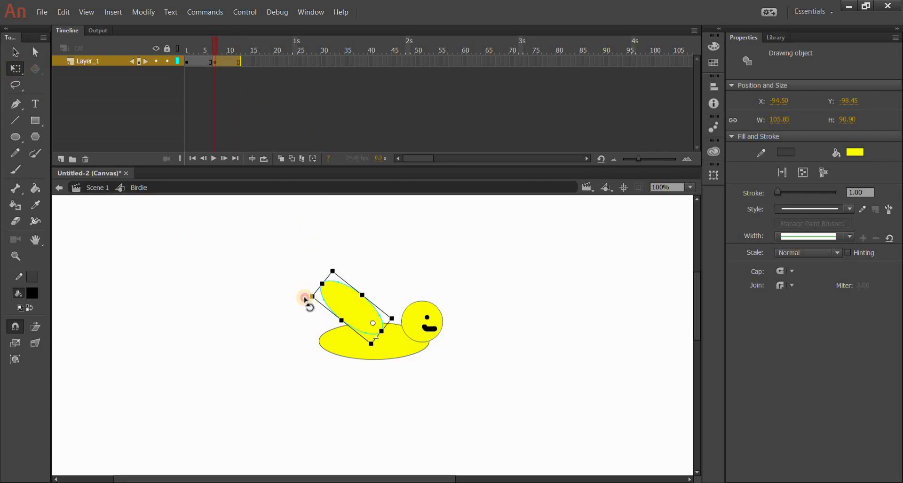
pyautogui.moveTo(296, 322); pyautogui.dragTo(329, 408)
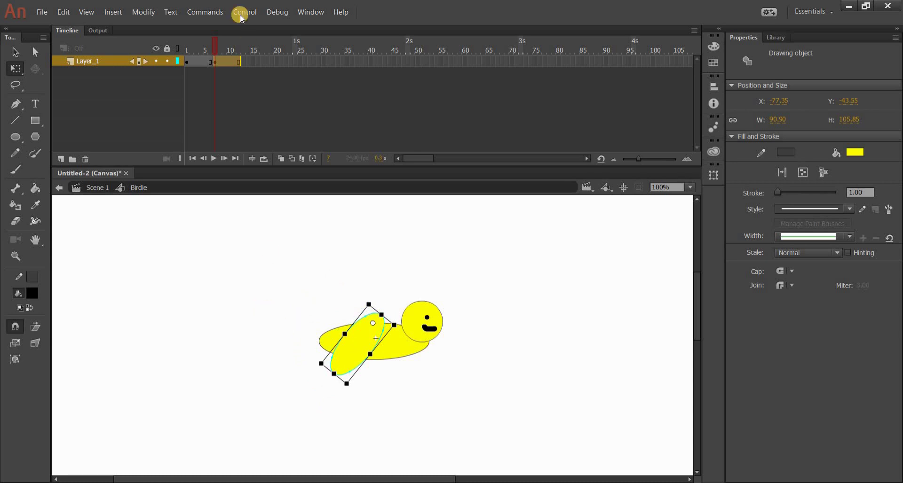
pyautogui.press('Escape')
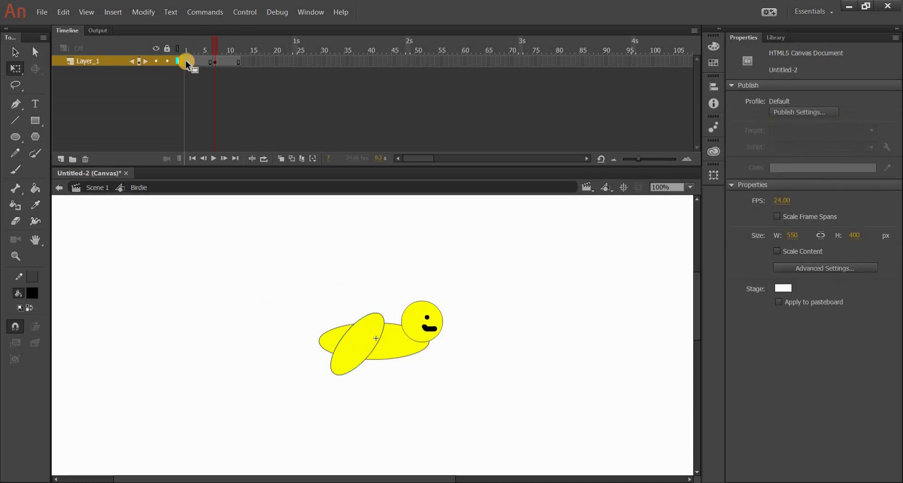
# Step: Compare the raised and lowered wing poses at frames 1, 7 and 12 of the Birdie timeline
pyautogui.click(185, 60)
pyautogui.click(66, 117)
pyautogui.click(13, 49)
pyautogui.moveTo(224, 76); pyautogui.dragTo(214, 63)
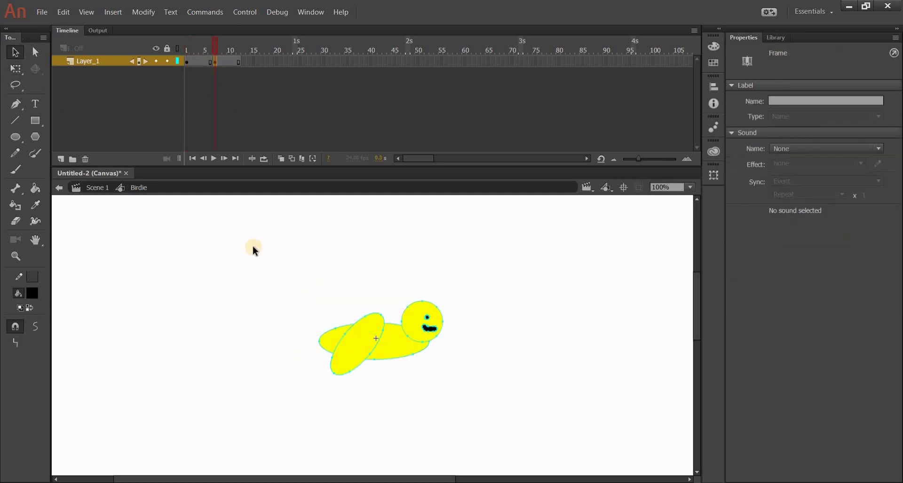
pyautogui.click(266, 283)
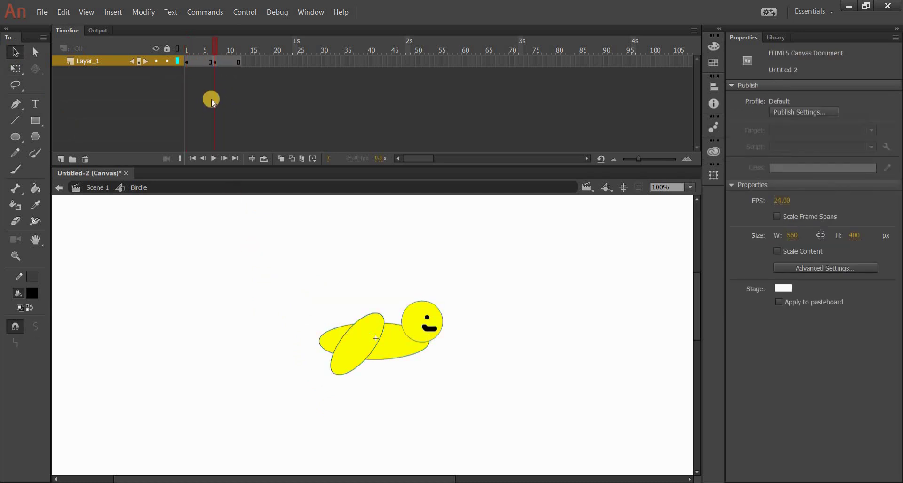
pyautogui.click(187, 61)
pyautogui.click(278, 261)
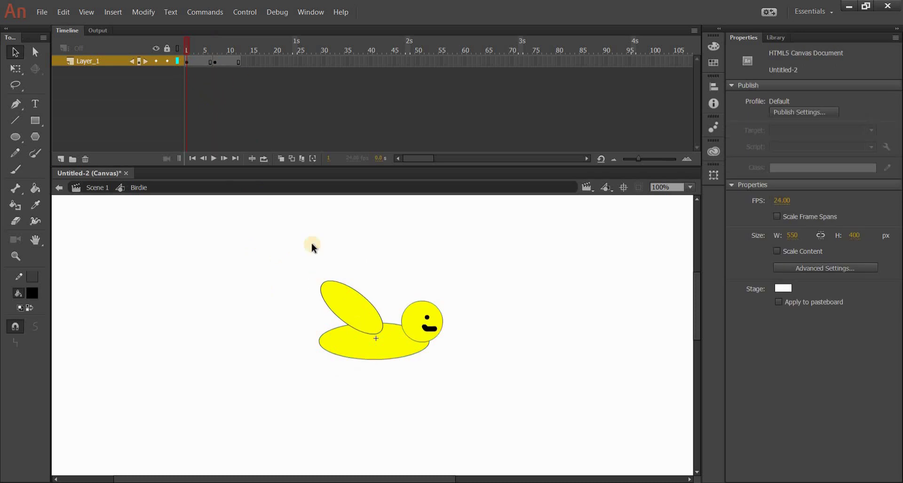
pyautogui.click(216, 63)
pyautogui.click(321, 295)
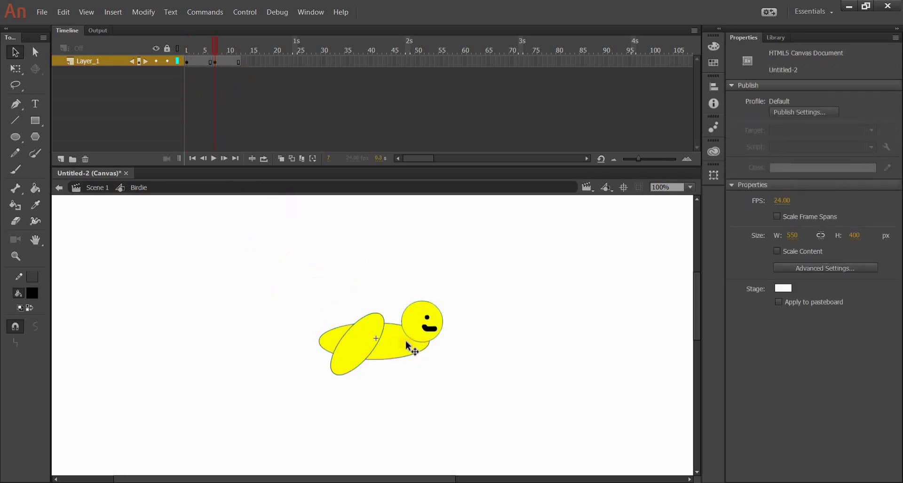
pyautogui.click(187, 63)
pyautogui.click(218, 284)
pyautogui.click(217, 68)
pyautogui.moveTo(217, 70); pyautogui.dragTo(184, 64)
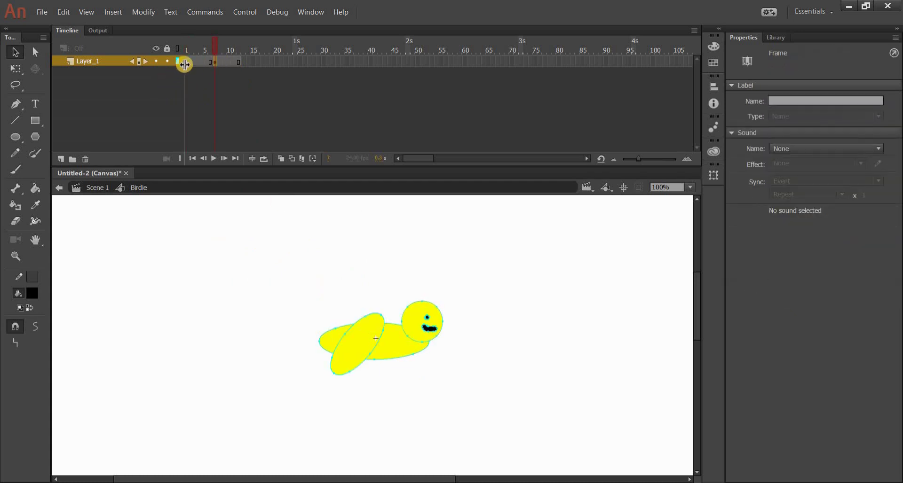
pyautogui.click(202, 62)
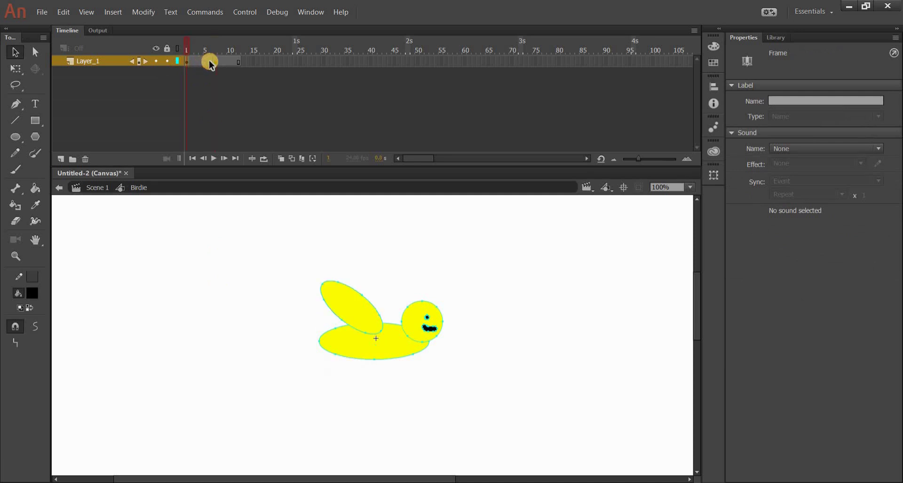
pyautogui.click(239, 62)
pyautogui.click(240, 271)
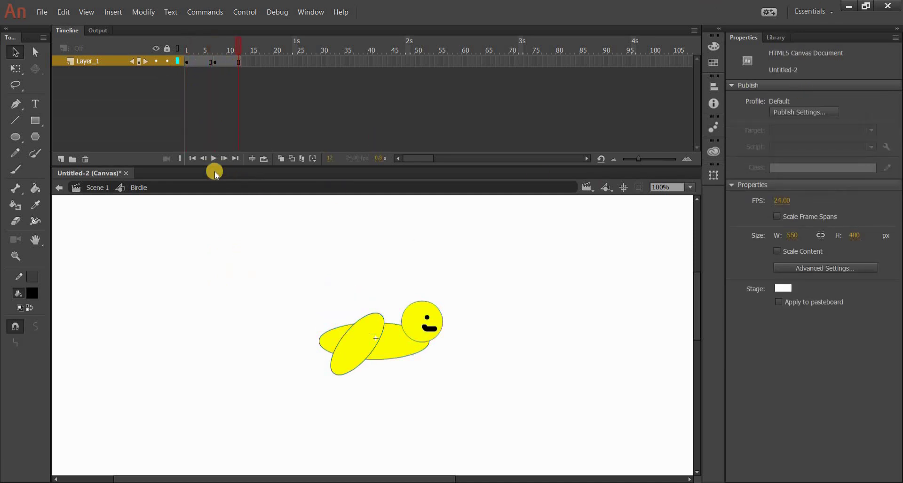
# Step: Return to Scene 1 and place an instance of the Birdie symbol from the library on the left half of the stage
pyautogui.click(96, 188)
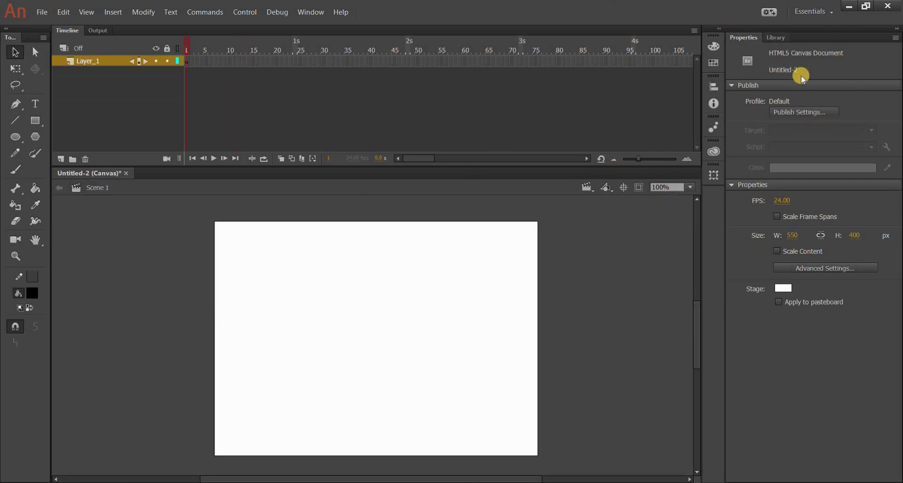
pyautogui.click(777, 37)
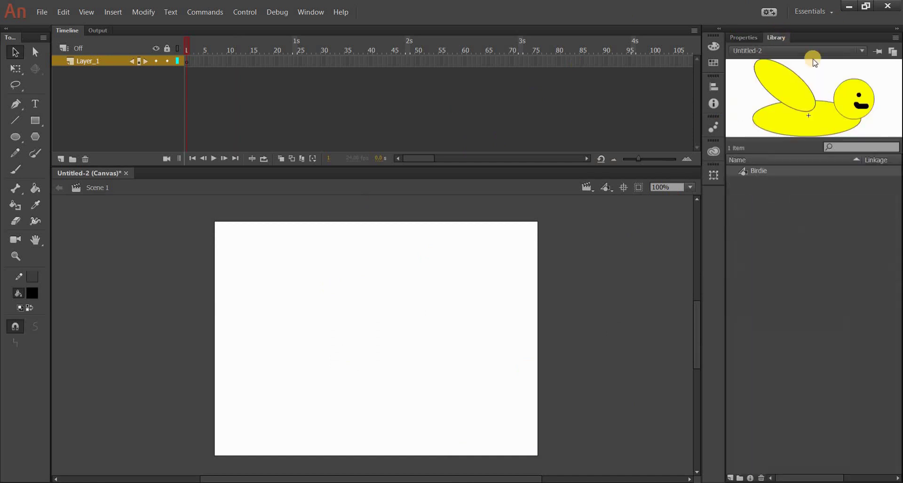
pyautogui.moveTo(832, 105); pyautogui.dragTo(789, 131)
pyautogui.moveTo(413, 333); pyautogui.dragTo(351, 357)
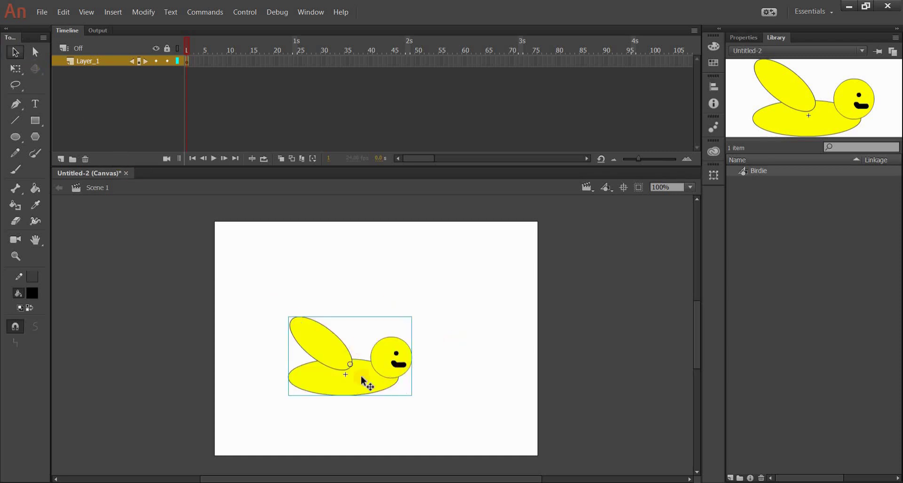
pyautogui.moveTo(357, 371); pyautogui.dragTo(321, 359)
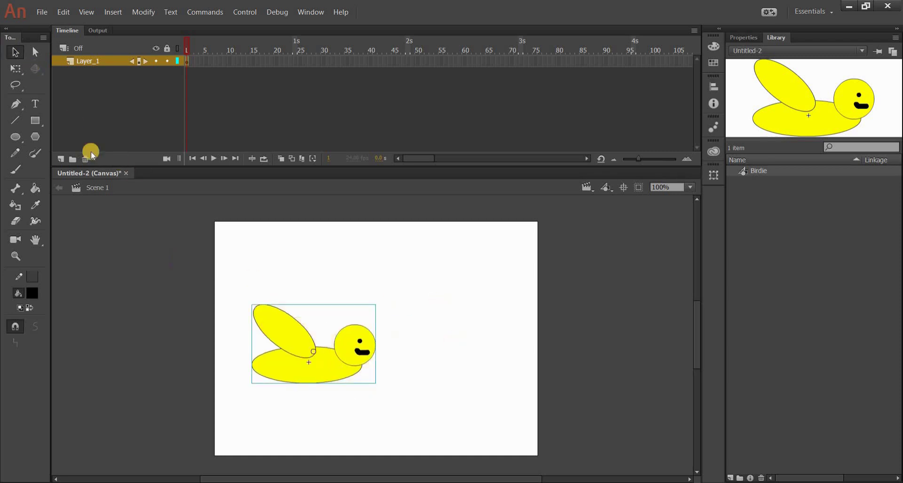
# Step: Scale the Birdie instance down to about two thirds of its size and move it close to the stage's left edge, around mid-height
pyautogui.click(15, 68)
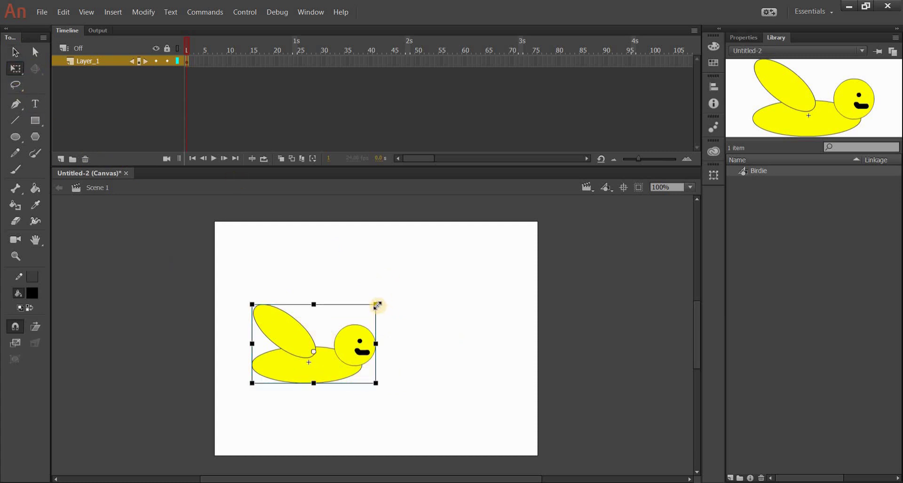
pyautogui.moveTo(377, 305); pyautogui.dragTo(356, 320)
pyautogui.click(16, 52)
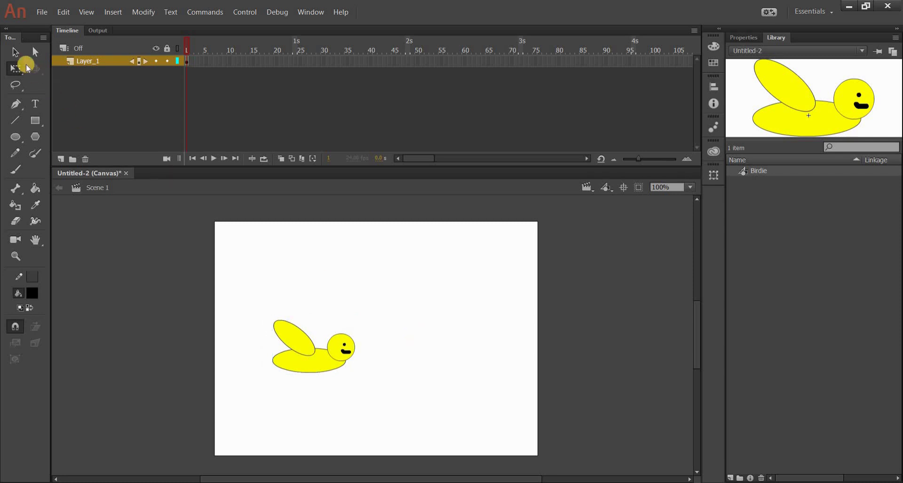
pyautogui.moveTo(276, 318)
pyautogui.mouseDown()
pyautogui.moveTo(306, 312)
pyautogui.moveTo(292, 332)
pyautogui.mouseUp()
pyautogui.click(388, 351)
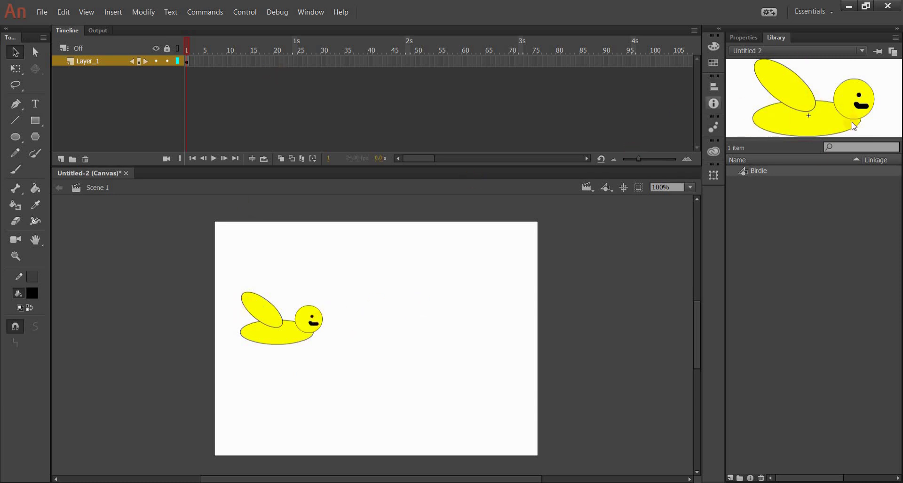
# Step: Insert a frame at frame 120 of Layer_1 to extend the Birdie instance across the Scene 1 timeline
pyautogui.click(188, 66)
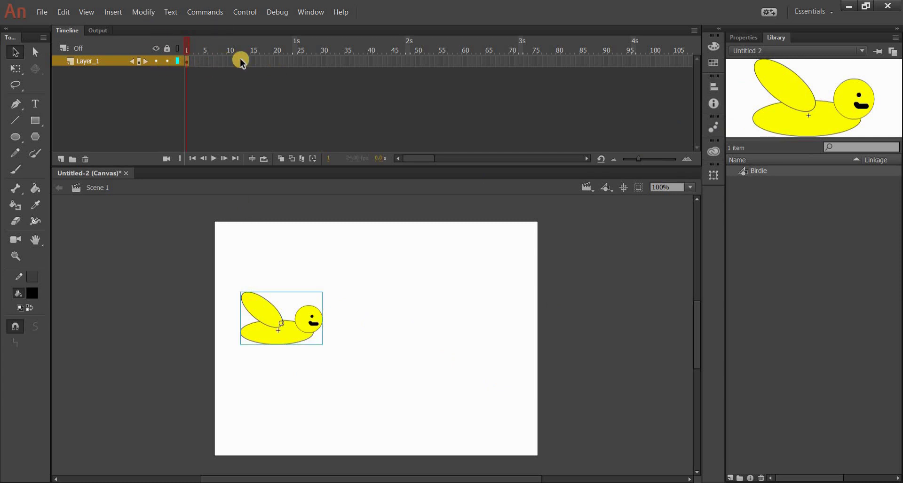
pyautogui.click(427, 159)
pyautogui.moveTo(428, 163)
pyautogui.mouseDown()
pyautogui.moveTo(408, 157)
pyautogui.moveTo(426, 163)
pyautogui.moveTo(460, 137)
pyautogui.moveTo(647, 63)
pyautogui.mouseUp()
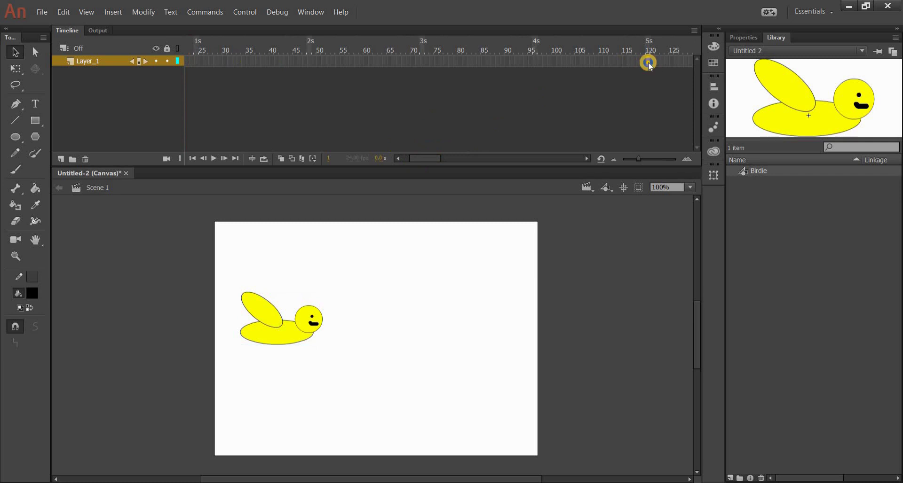
pyautogui.rightClick(648, 63)
pyautogui.click(675, 117)
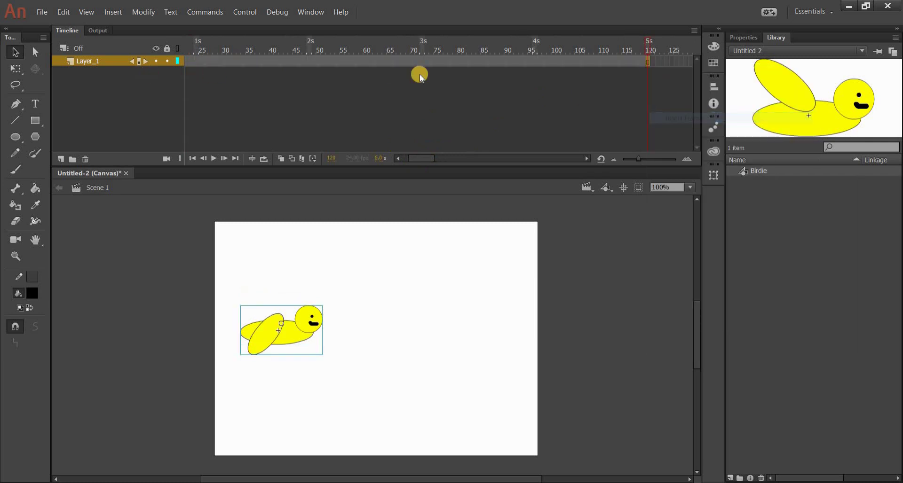
# Step: Play the Scene 1 timeline from frame 1 to check the wing flapping, and go back to frame 1
pyautogui.moveTo(410, 160); pyautogui.dragTo(404, 160)
pyautogui.click(188, 63)
pyautogui.click(367, 240)
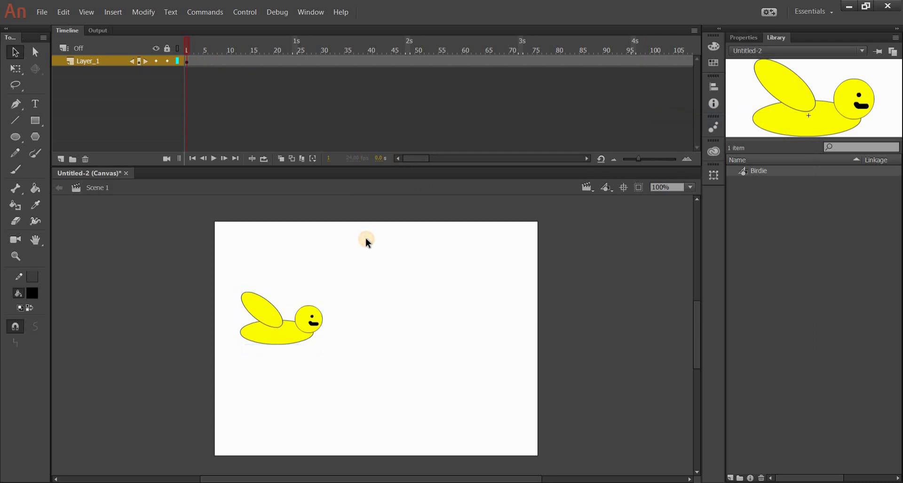
pyautogui.press('Return')
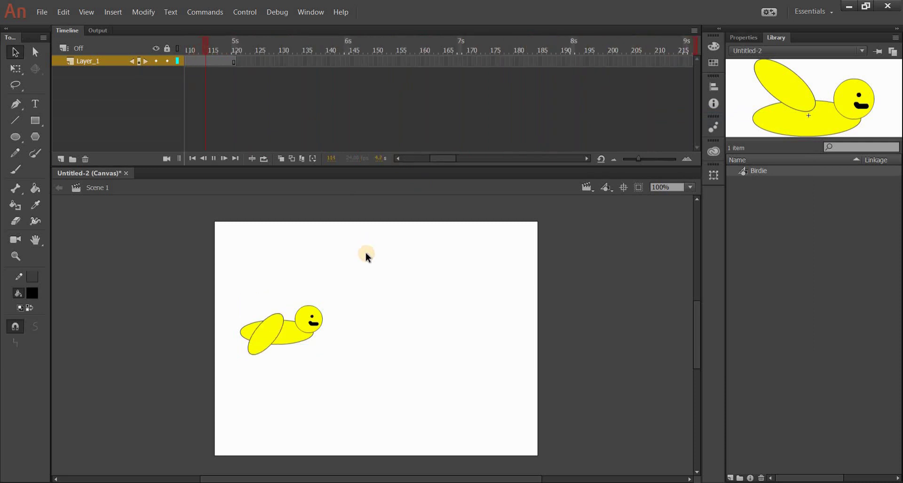
pyautogui.click(401, 158)
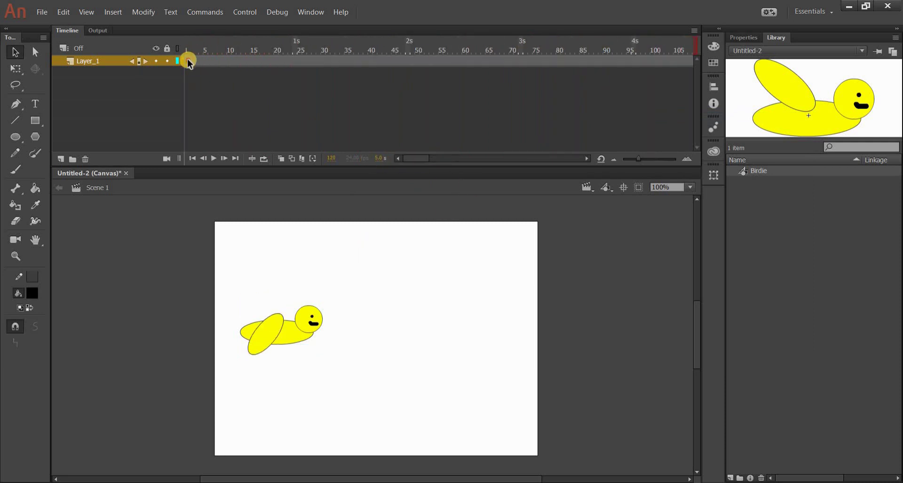
pyautogui.click(187, 60)
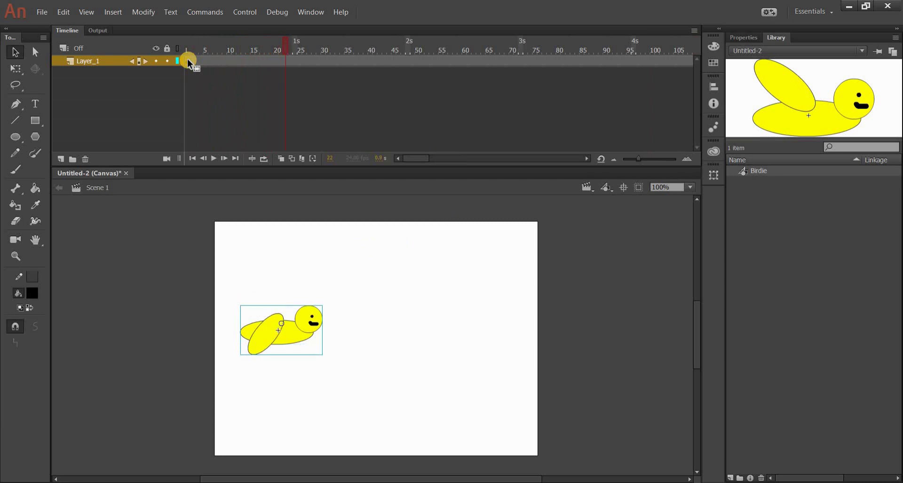
pyautogui.click(187, 60)
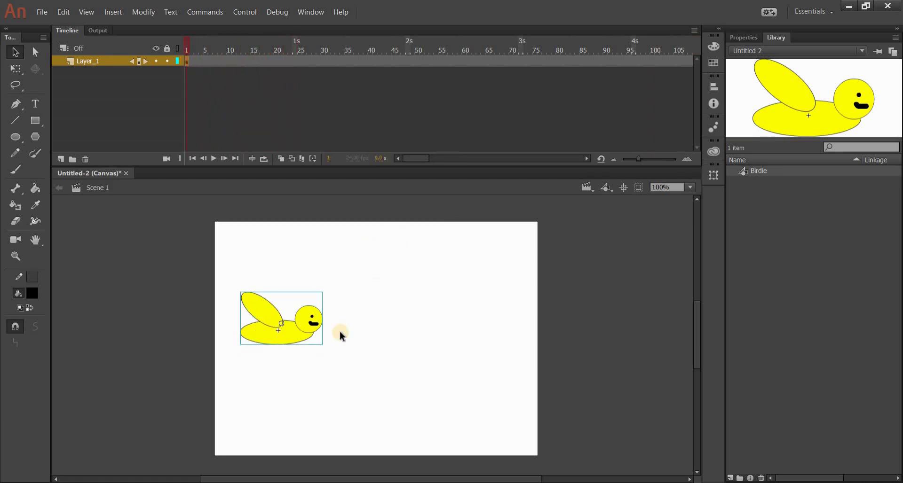
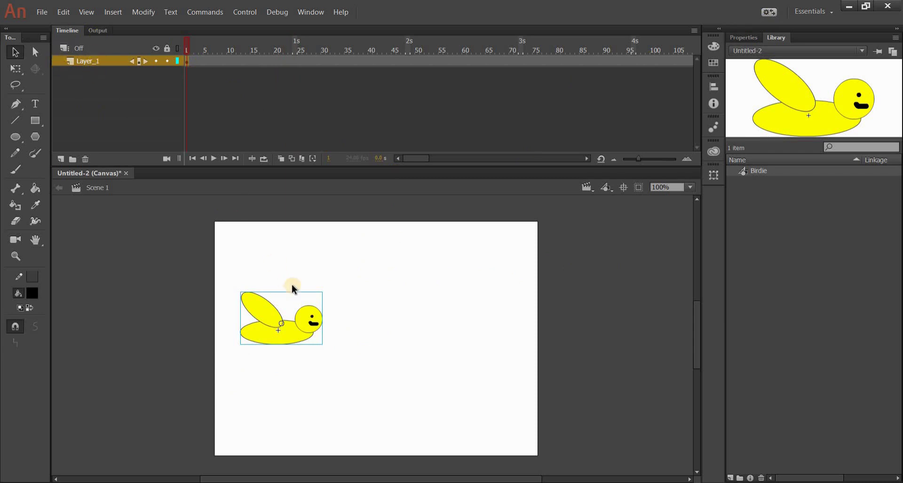
pyautogui.click(279, 239)
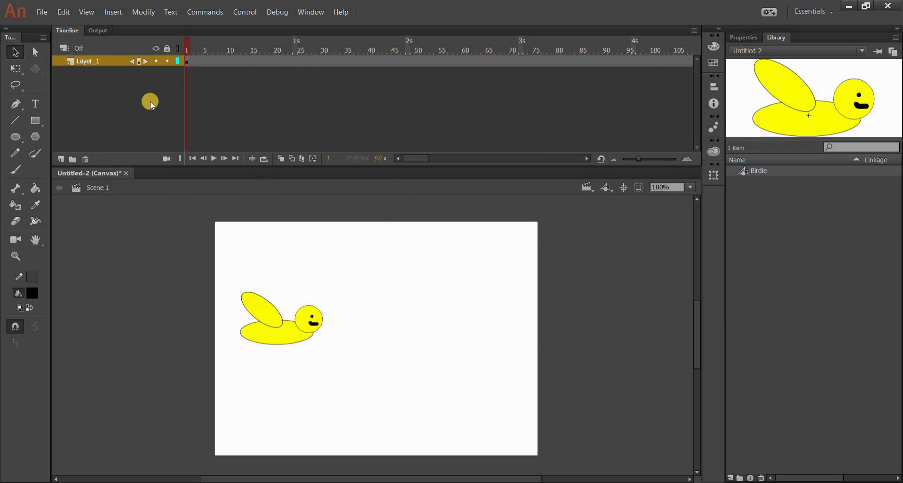
# Step: Rename Layer_1 in the Scene 1 timeline as Birdie
pyautogui.doubleClick(82, 60)
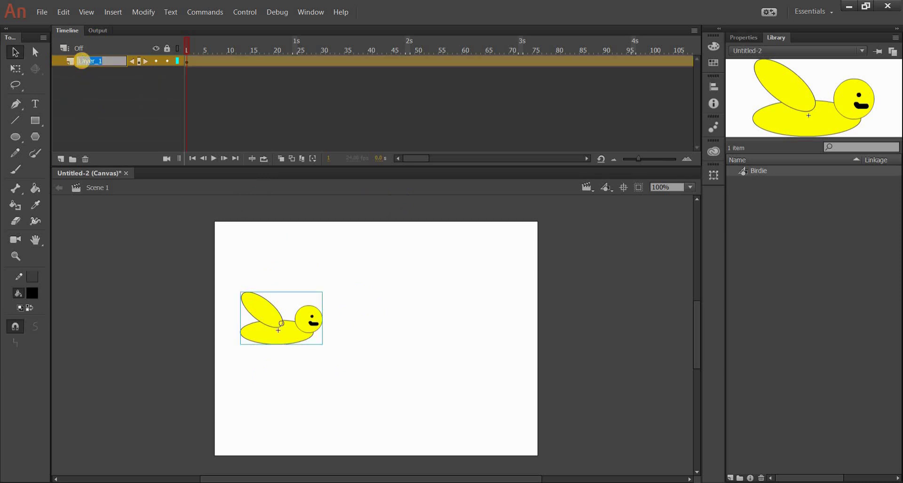
pyautogui.write('Birdie')
pyautogui.press('Return')
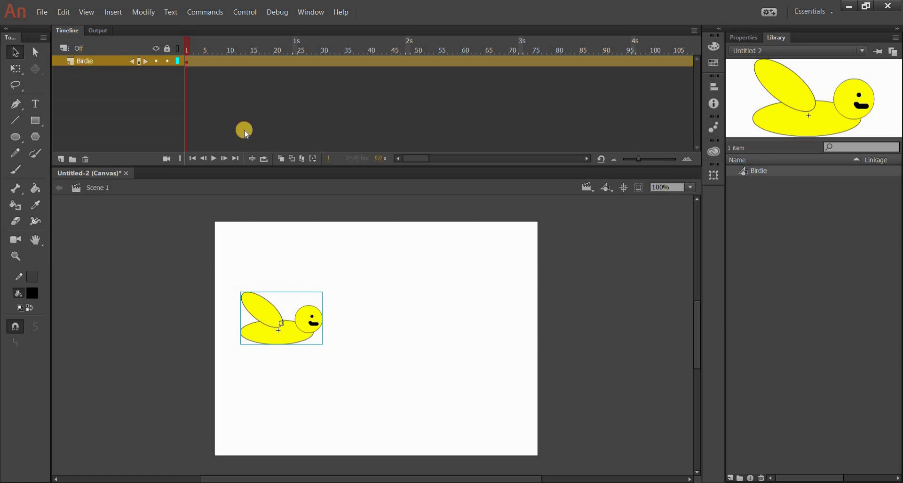
# Step: Move the bird at frame 1 off the stage, just outside its left edge at about mid-height
pyautogui.click(482, 252)
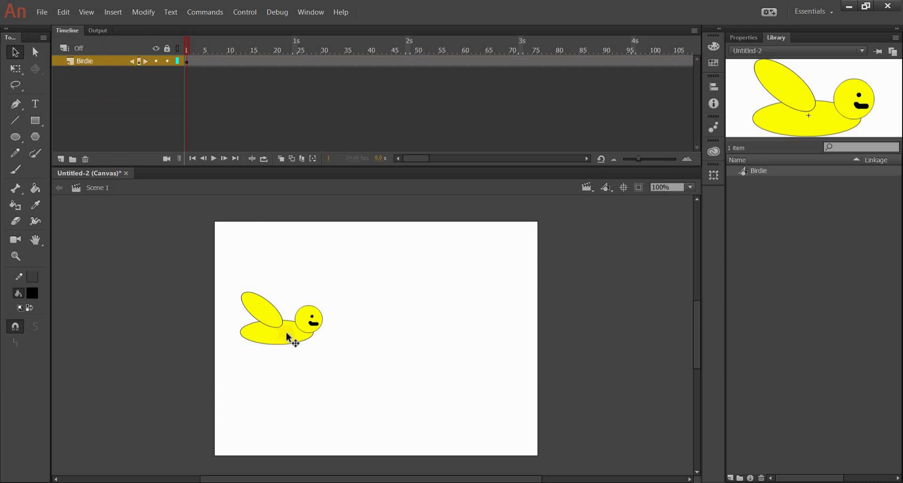
pyautogui.moveTo(290, 332); pyautogui.dragTo(182, 345)
pyautogui.click(312, 318)
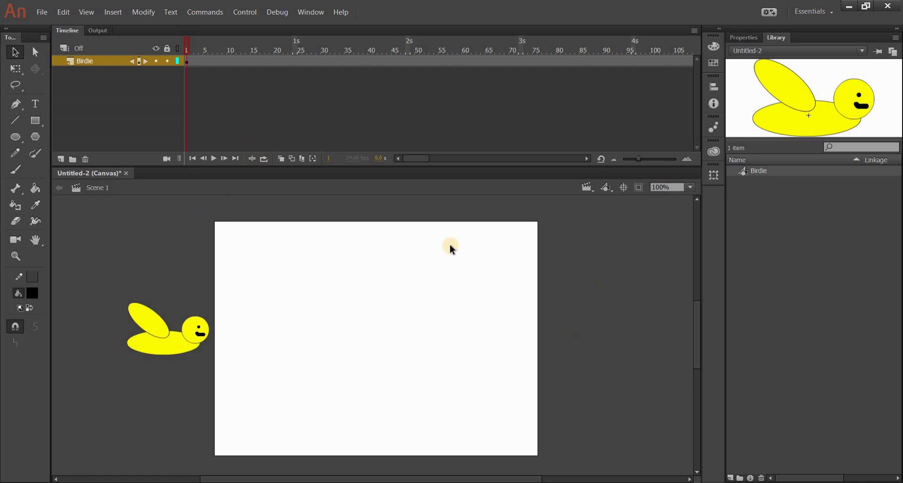
# Step: Create a motion tween on the Birdie layer
pyautogui.rightClick(222, 62)
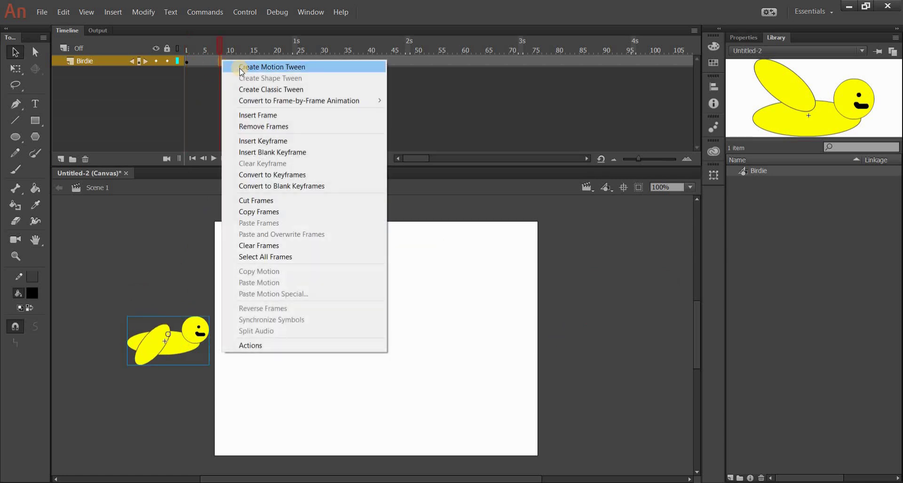
pyautogui.click(241, 69)
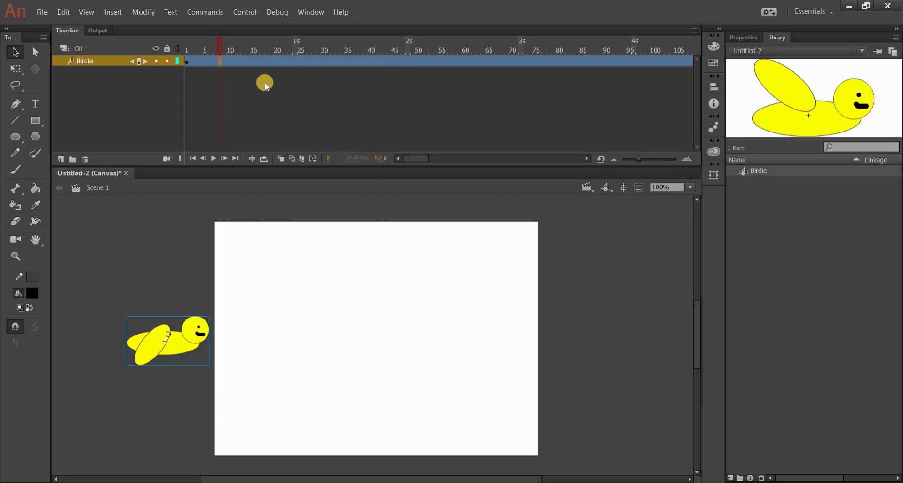
pyautogui.click(268, 70)
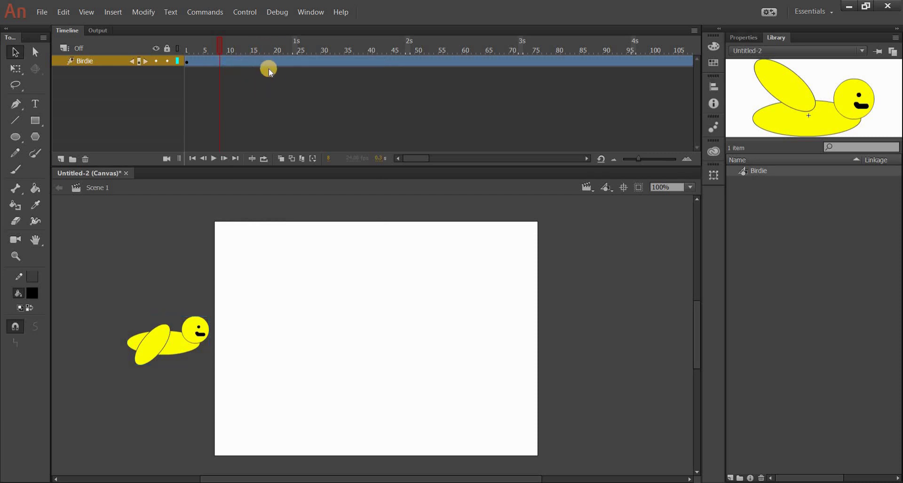
# Step: At frame 120, move the bird across the stage to just outside its right edge, slightly higher than its starting position
pyautogui.click(188, 61)
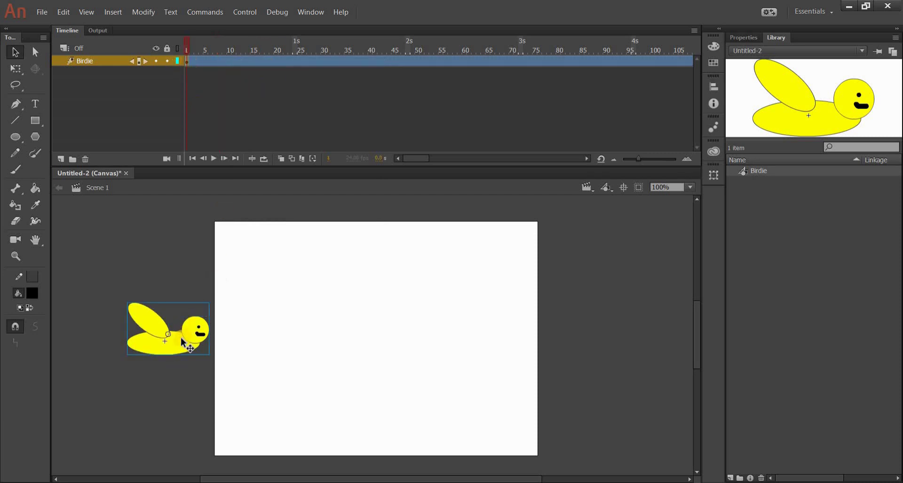
pyautogui.moveTo(181, 325); pyautogui.dragTo(298, 129)
pyautogui.moveTo(399, 159); pyautogui.dragTo(436, 159)
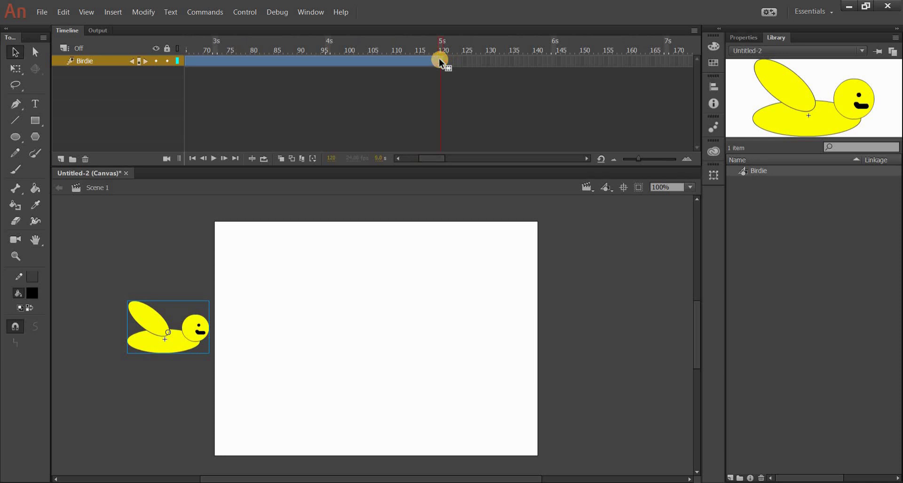
pyautogui.moveTo(185, 333); pyautogui.dragTo(353, 335)
pyautogui.moveTo(577, 332); pyautogui.dragTo(597, 332)
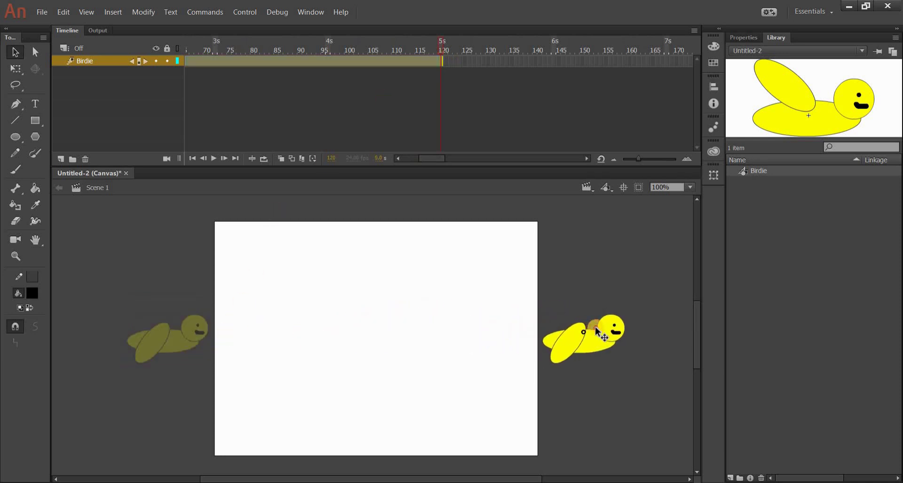
pyautogui.click(506, 271)
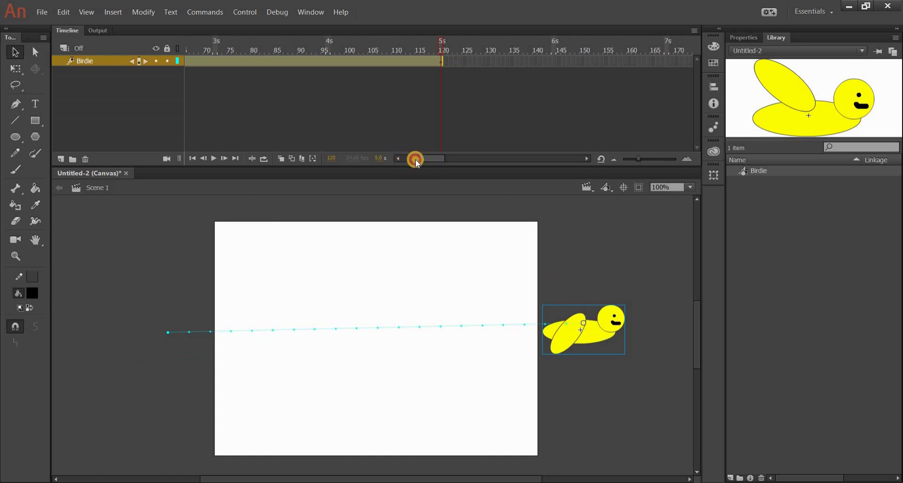
# Step: Scrub and play the timeline to check the bird's flight across the stage
pyautogui.moveTo(415, 160); pyautogui.dragTo(405, 159)
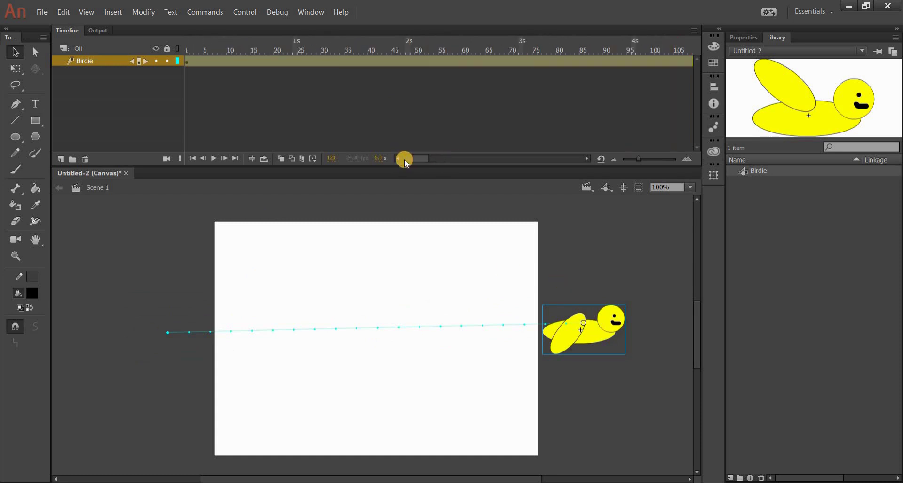
pyautogui.click(312, 61)
pyautogui.moveTo(200, 65)
pyautogui.mouseDown()
pyautogui.moveTo(322, 60)
pyautogui.moveTo(186, 65)
pyautogui.mouseUp()
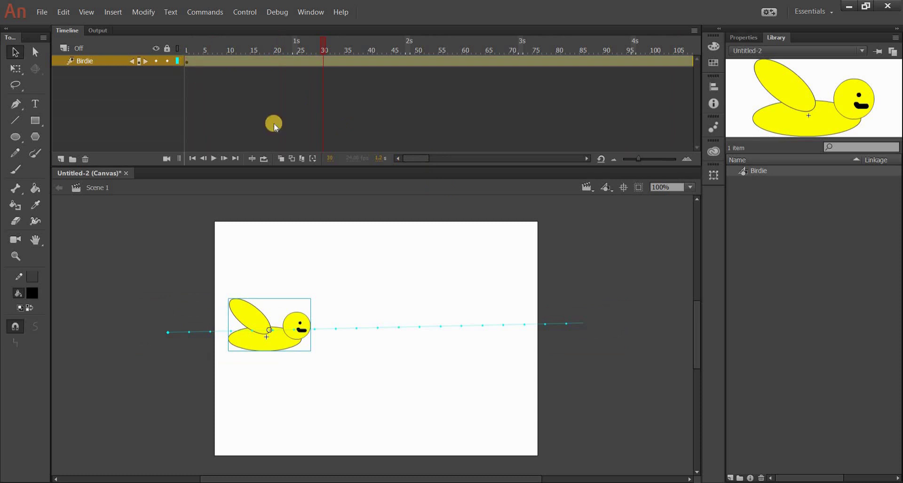
pyautogui.press('Return')
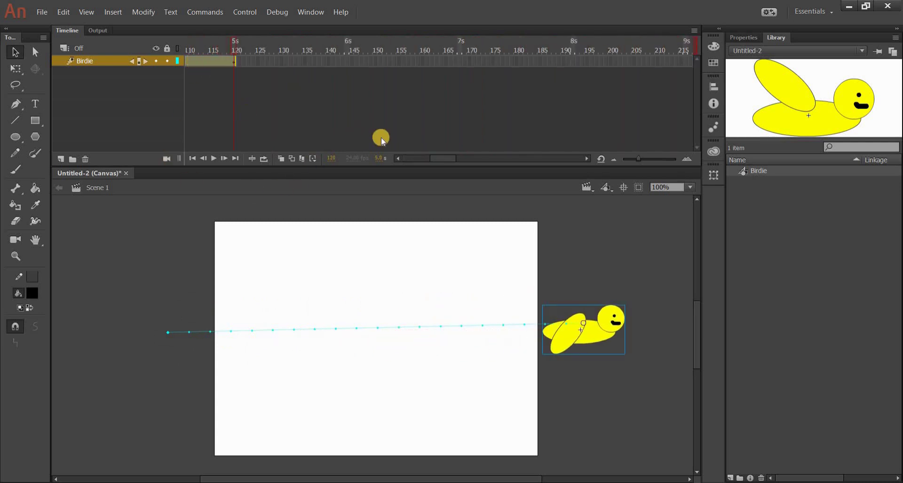
# Step: At frame 60, move the bird slightly upward near the middle of the stage so the motion path rises and falls
pyautogui.click(407, 159)
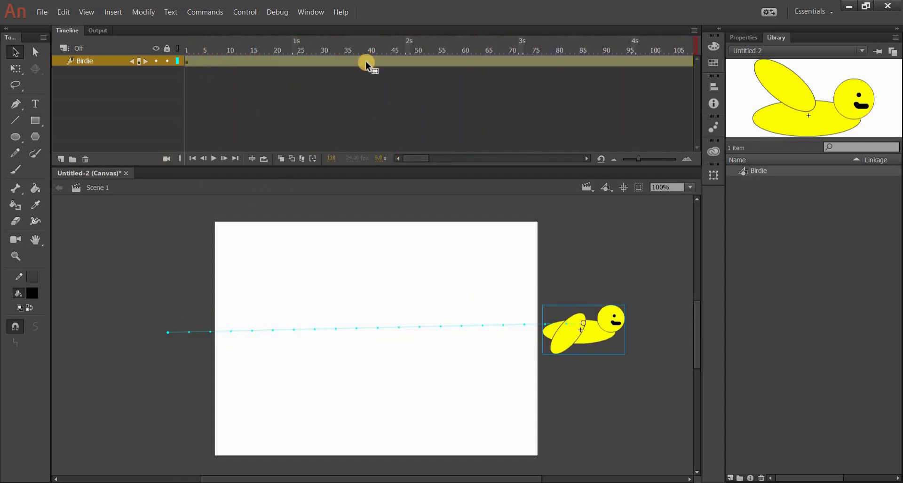
pyautogui.moveTo(368, 68); pyautogui.dragTo(464, 60)
pyautogui.moveTo(385, 339); pyautogui.dragTo(374, 311)
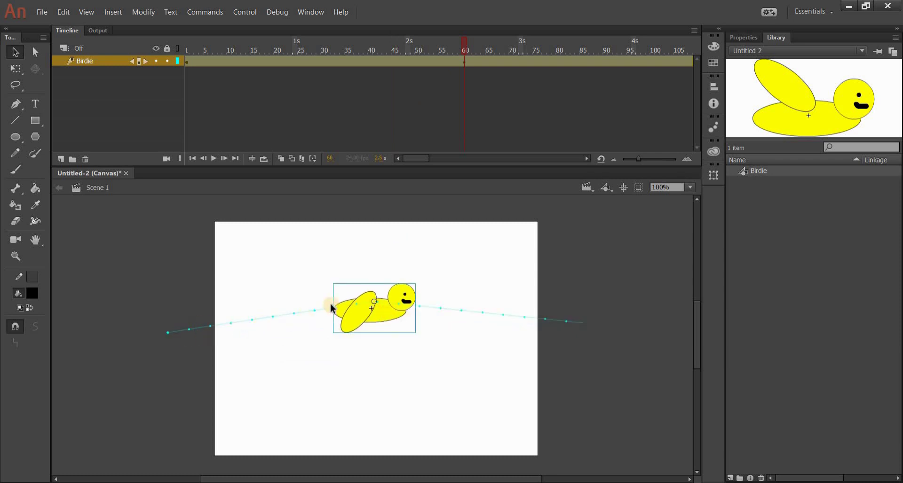
pyautogui.click(263, 359)
pyautogui.click(497, 141)
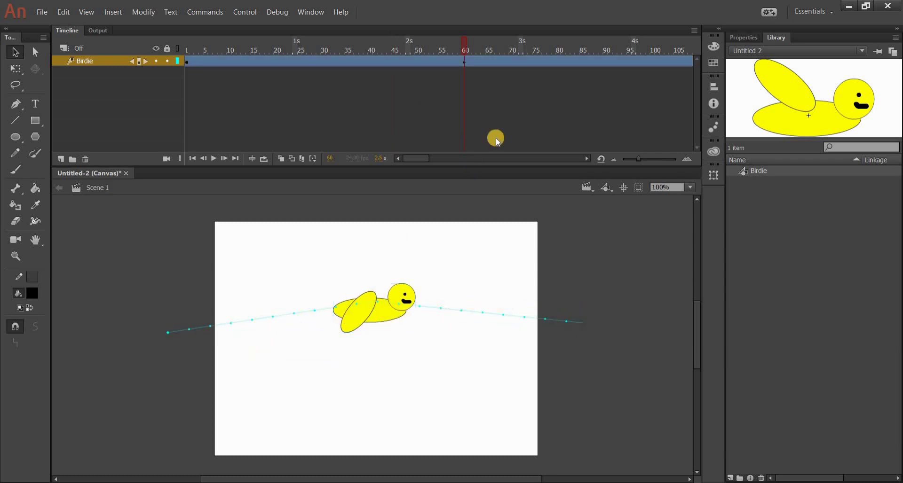
# Step: Play the animation from frame 1 to check the flight along the raised motion path
pyautogui.click(188, 61)
pyautogui.press('Return')
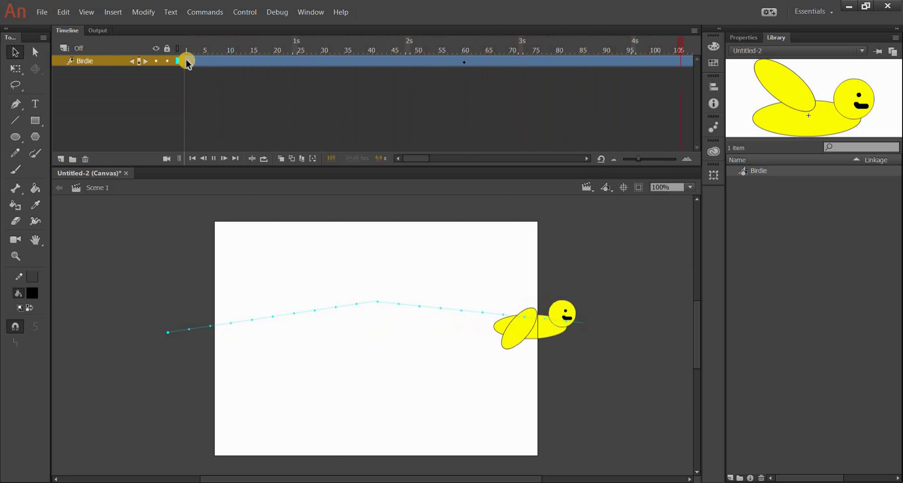
pyautogui.click(375, 303)
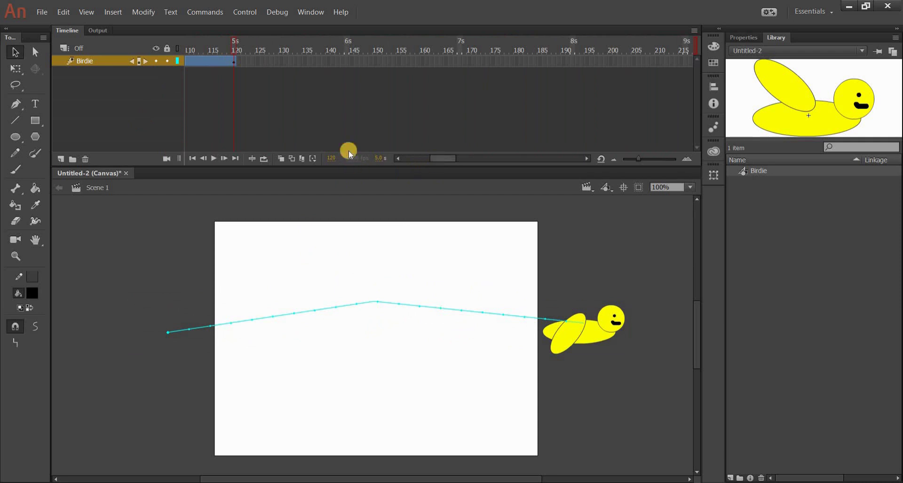
# Step: At frame 60, rotate the bird slightly counterclockwise with Free Transform so its head tilts up
pyautogui.hscroll(-5, 472, 61)
pyautogui.click(463, 66)
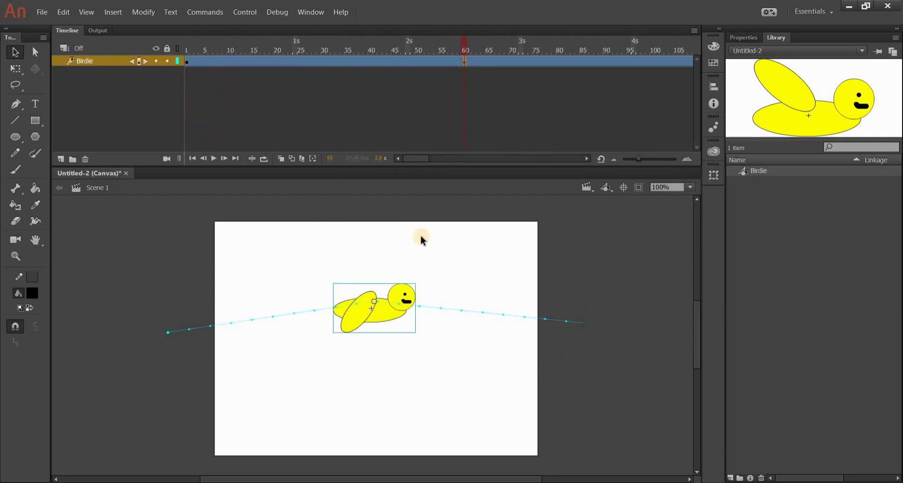
pyautogui.click(15, 69)
pyautogui.click(386, 293)
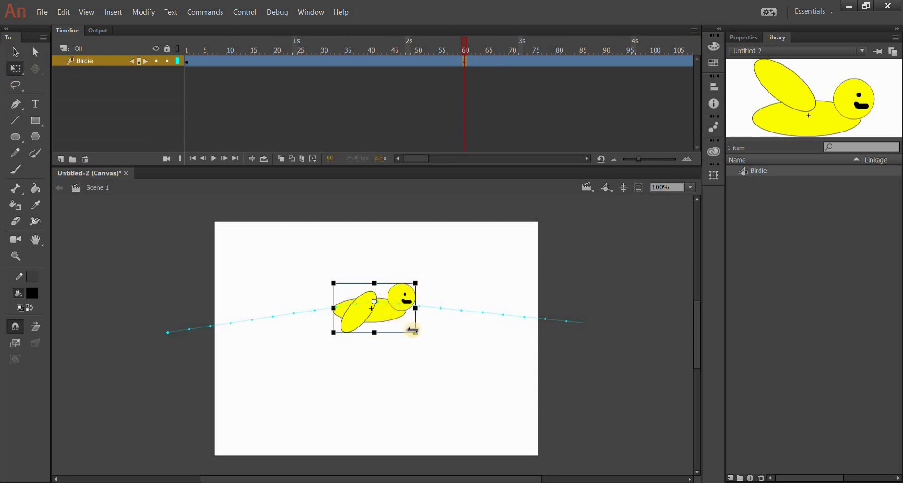
pyautogui.moveTo(424, 338); pyautogui.dragTo(437, 308)
# Step: At frame 120, rotate the bird slightly clockwise so its head tilts down
pyautogui.moveTo(558, 157); pyautogui.dragTo(437, 159)
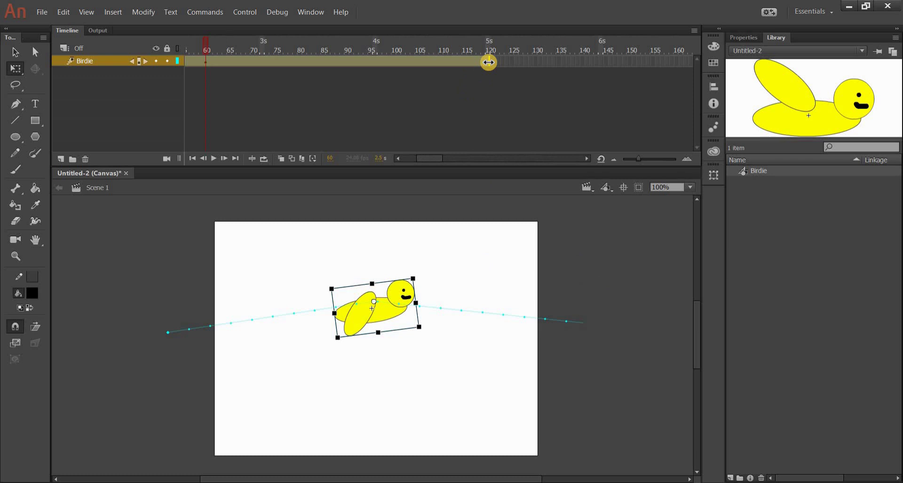
pyautogui.press('Return')
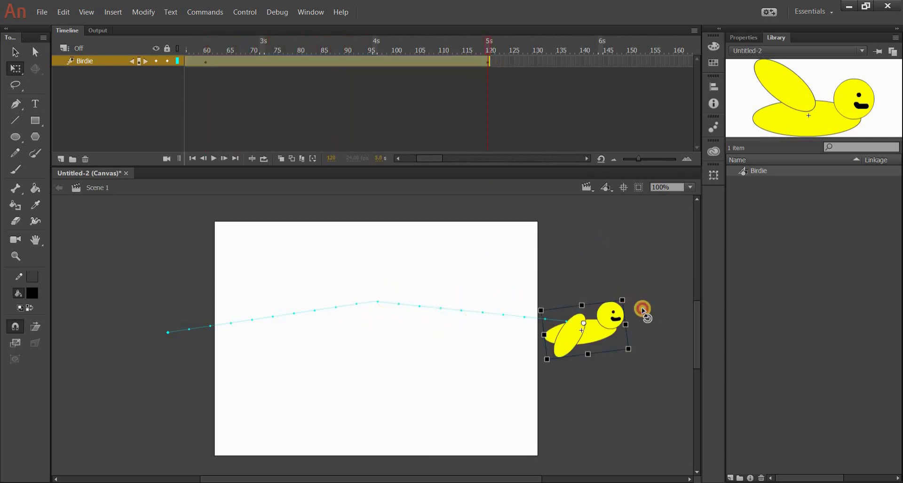
pyautogui.click(621, 405)
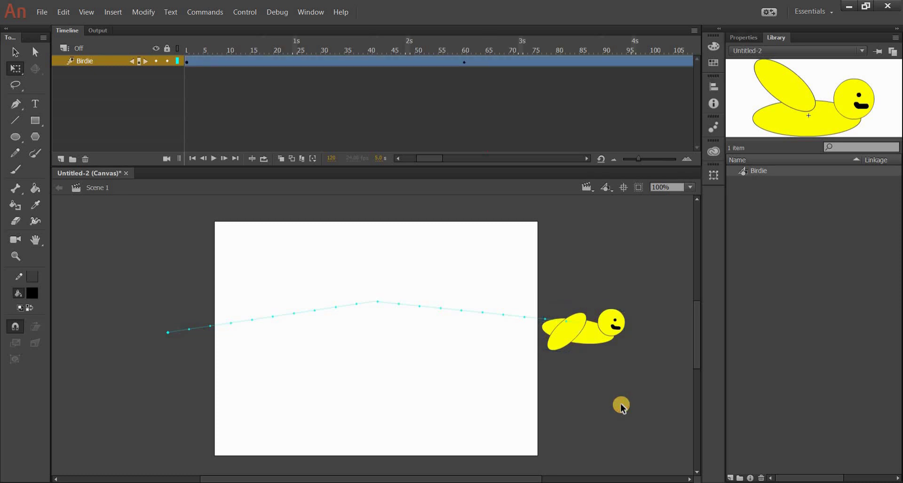
# Step: Play the animation to check the bird's tilting along its flight path
pyautogui.press('Return')
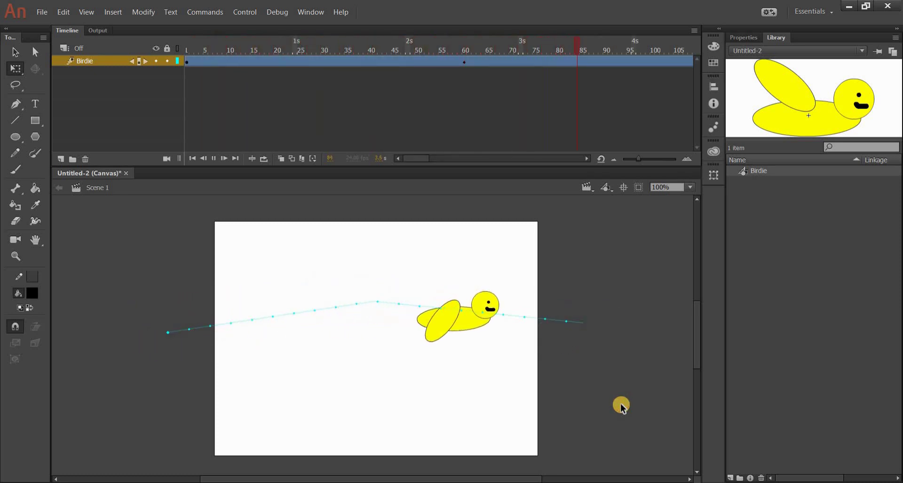
pyautogui.moveTo(445, 162); pyautogui.dragTo(398, 158)
pyautogui.click(259, 94)
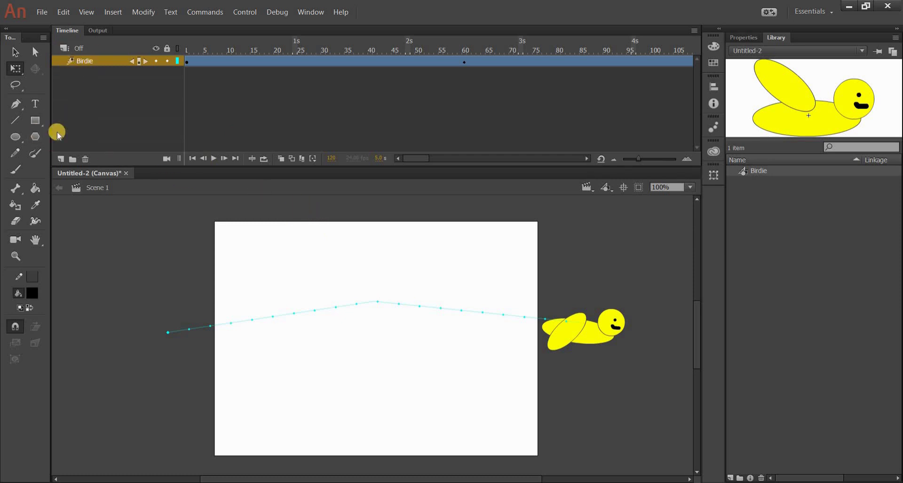
# Step: Add a new layer, place it below the Birdie layer and name it Tree
pyautogui.click(60, 160)
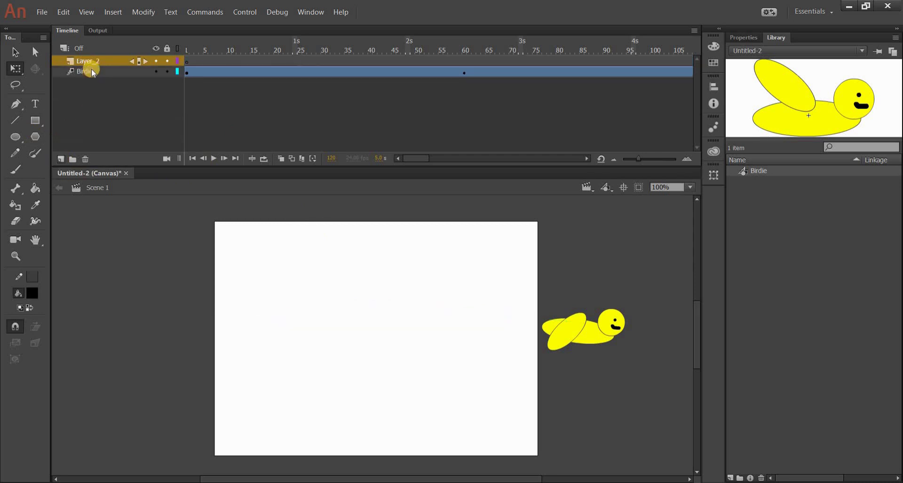
pyautogui.moveTo(90, 60)
pyautogui.mouseDown()
pyautogui.moveTo(91, 80)
pyautogui.moveTo(96, 71)
pyautogui.mouseUp()
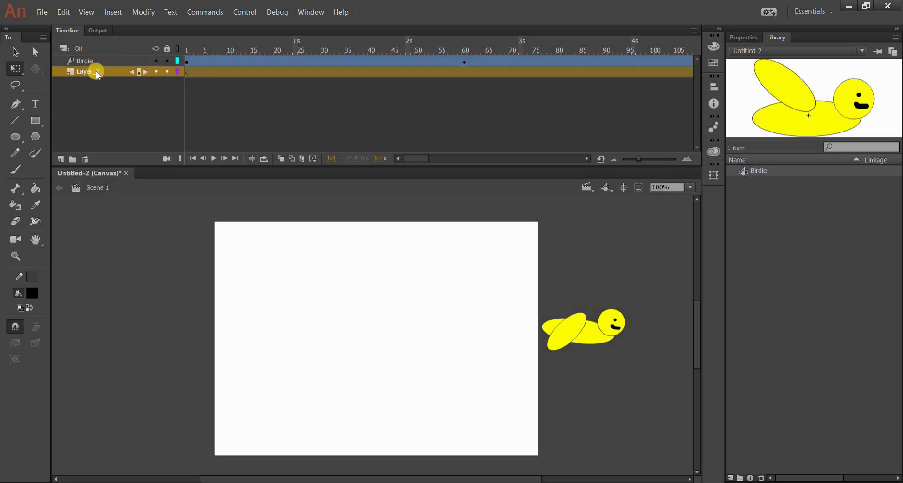
pyautogui.doubleClick(86, 70)
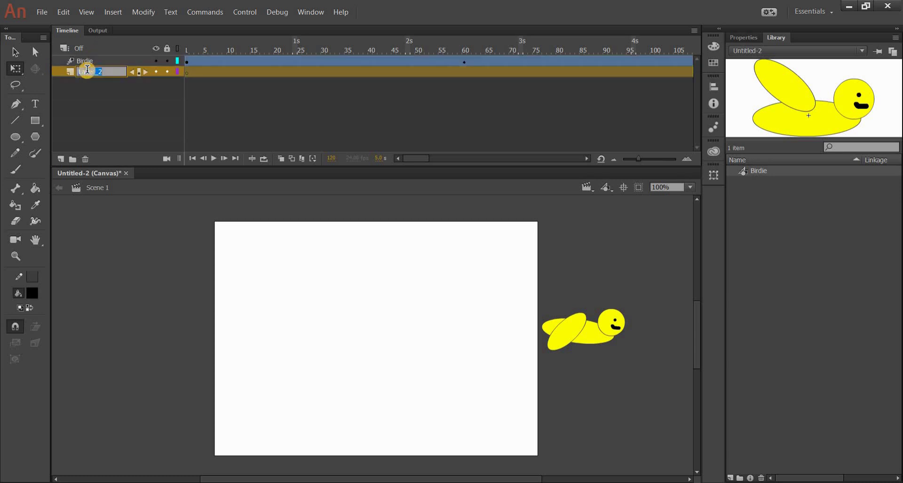
pyautogui.write('Tree')
pyautogui.press('Return')
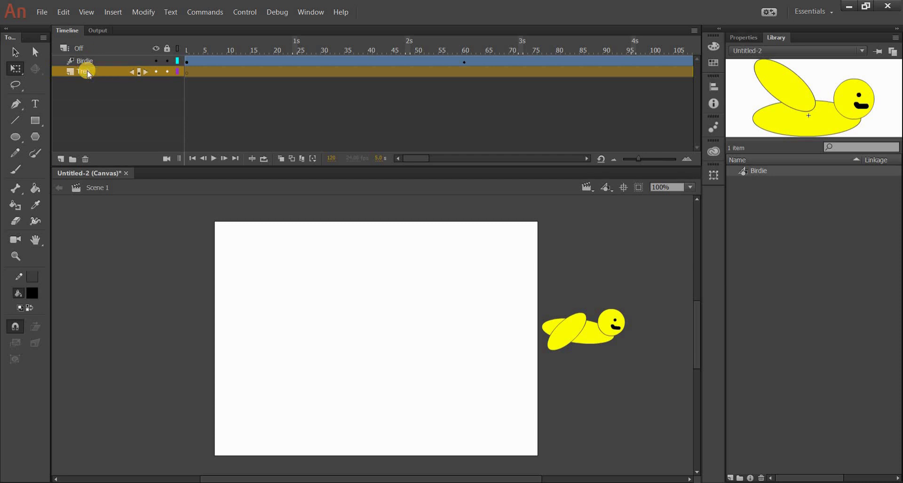
# Step: Set up the Rectangle tool with a dark brown fill and no stroke for the Tree layer
pyautogui.click(37, 120)
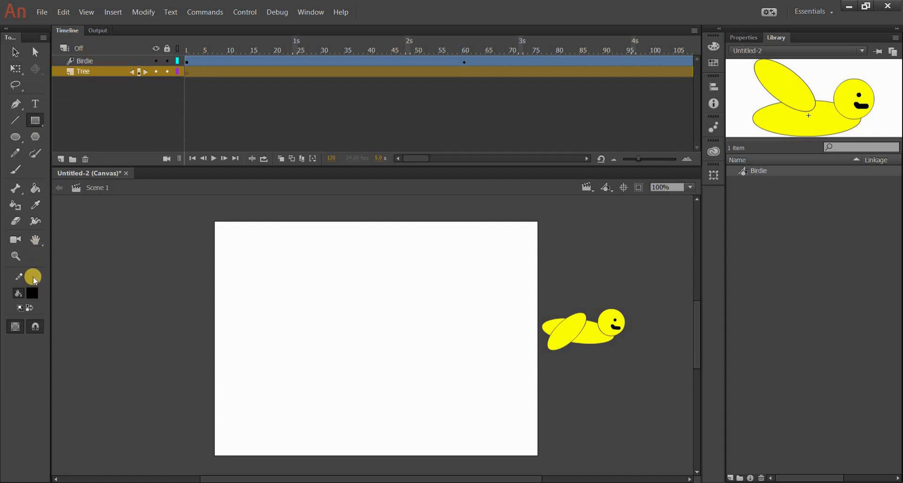
pyautogui.click(32, 293)
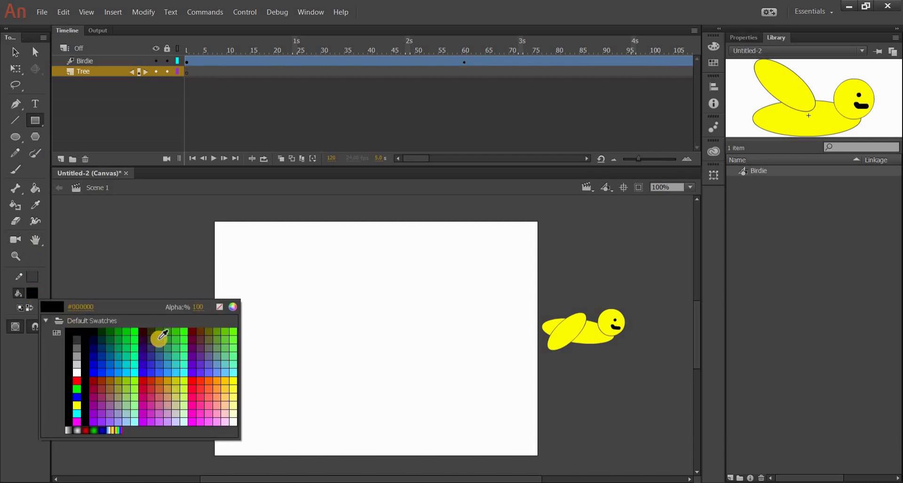
pyautogui.click(32, 275)
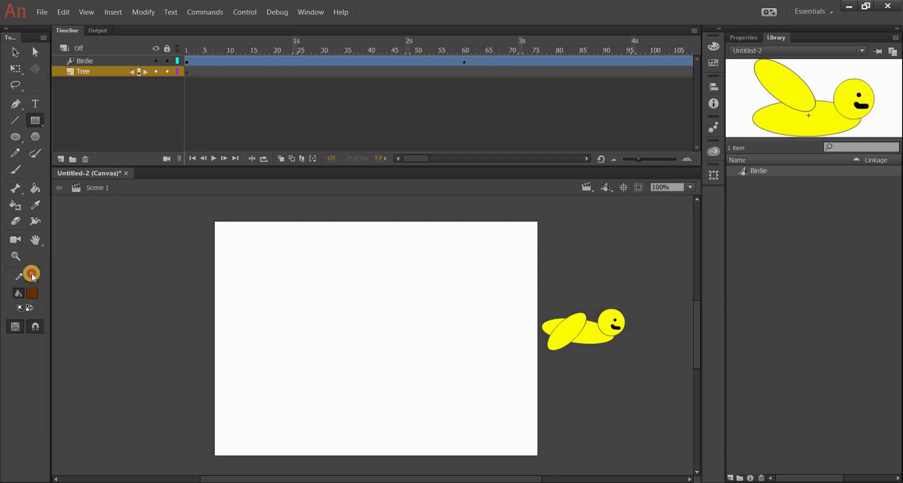
pyautogui.click(32, 276)
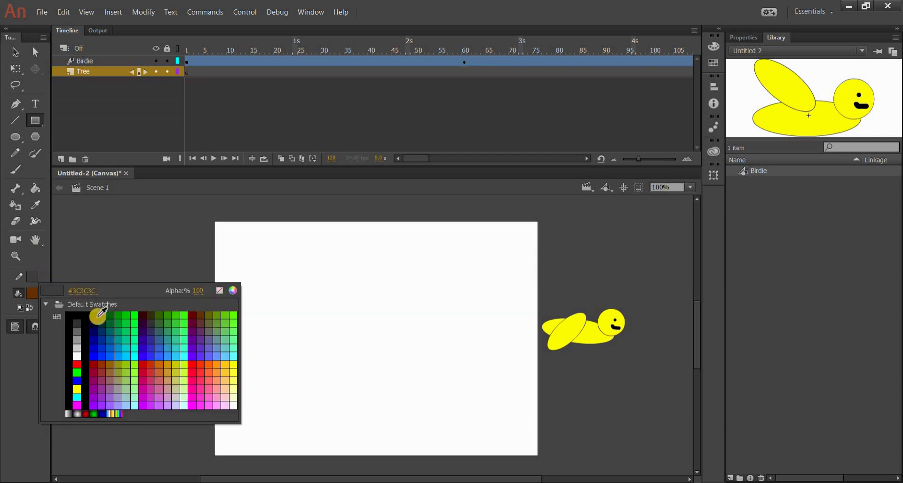
pyautogui.click(220, 288)
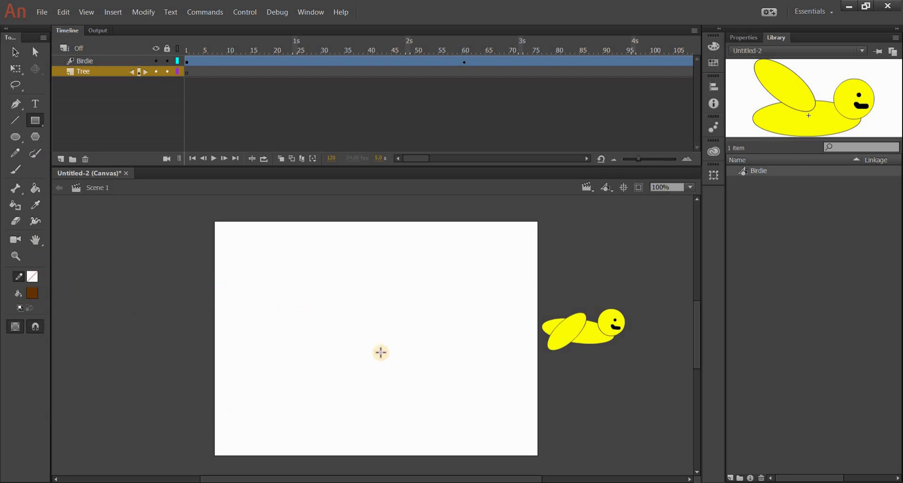
# Step: Draw a tall dark brown trunk right of the stage's centre, topped with three overlapping dark green ovals without stroke as foliage
pyautogui.moveTo(412, 318); pyautogui.dragTo(470, 460)
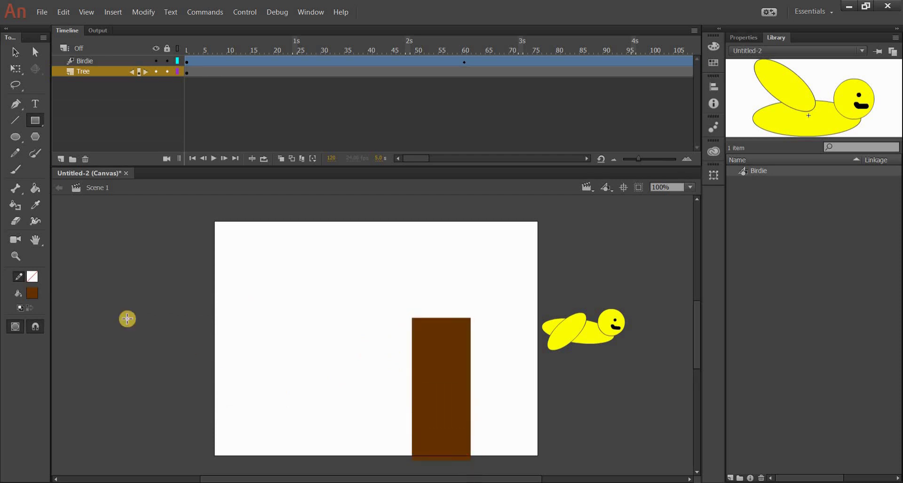
pyautogui.click(19, 140)
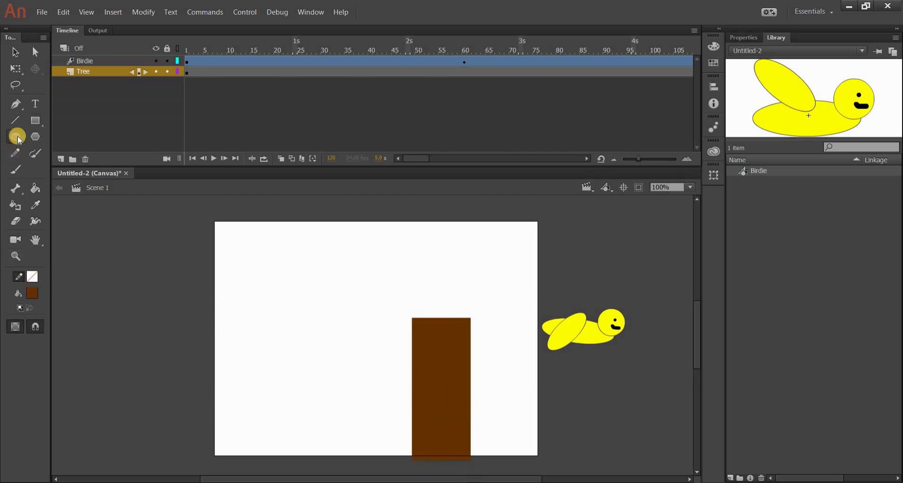
pyautogui.click(32, 296)
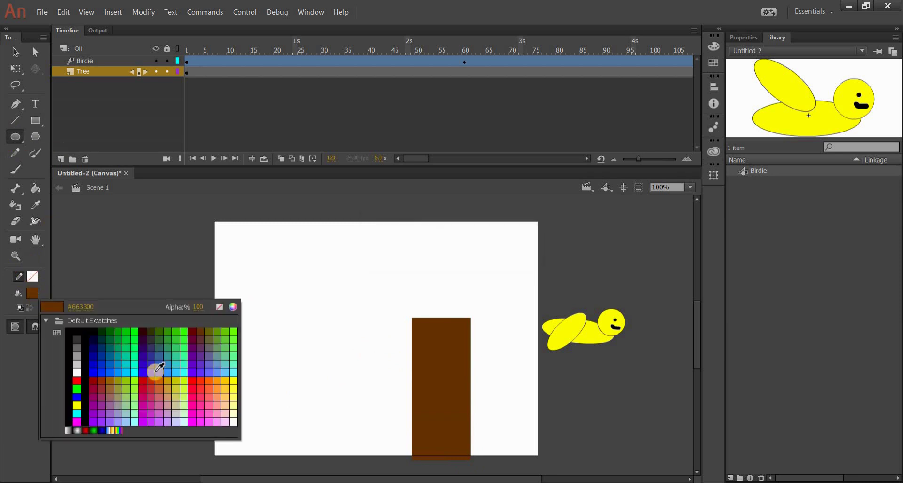
pyautogui.click(426, 279)
pyautogui.moveTo(426, 248); pyautogui.dragTo(401, 240)
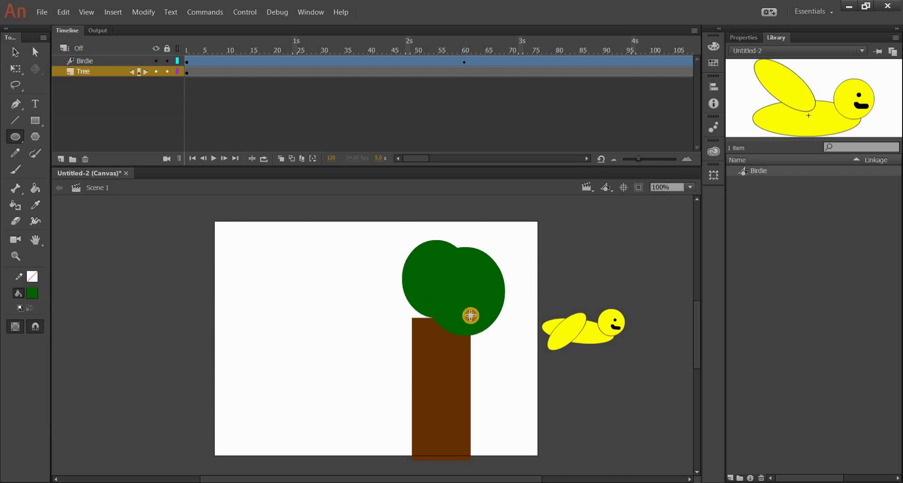
pyautogui.moveTo(438, 334); pyautogui.dragTo(440, 344)
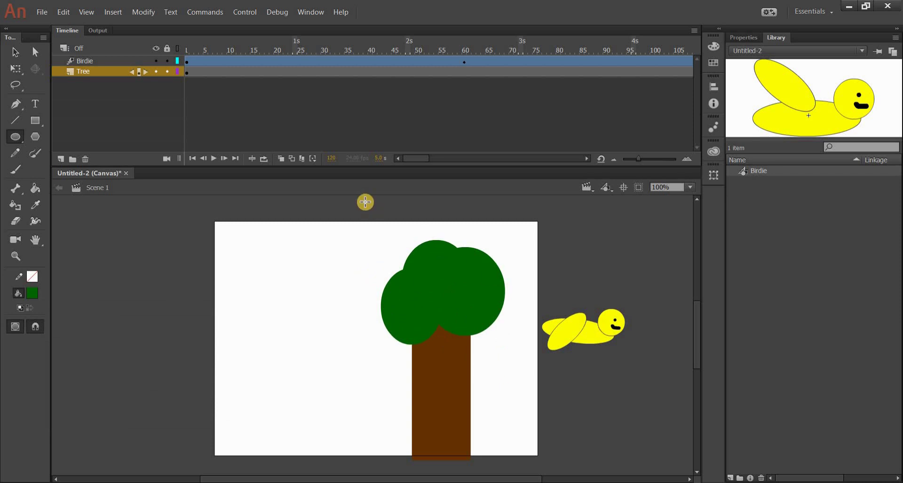
# Step: Play the animation to check the bird flying in front of the tree
pyautogui.click(16, 51)
pyautogui.click(187, 63)
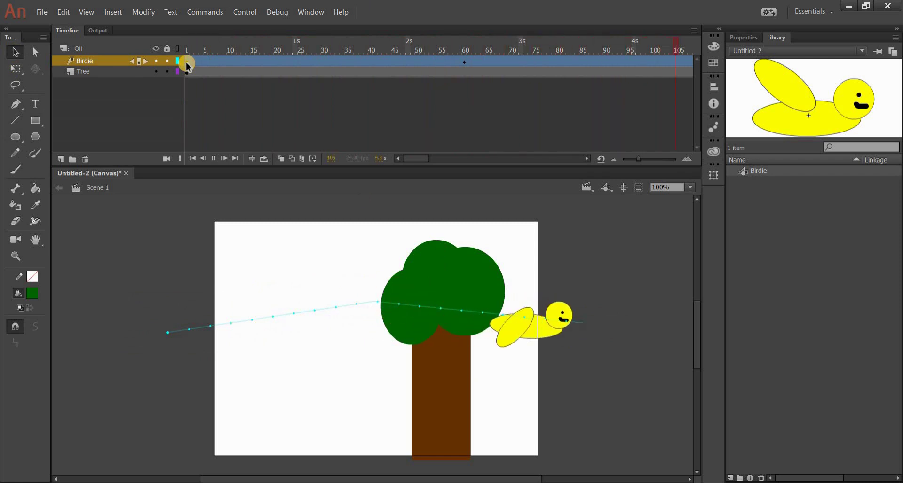
pyautogui.click(414, 161)
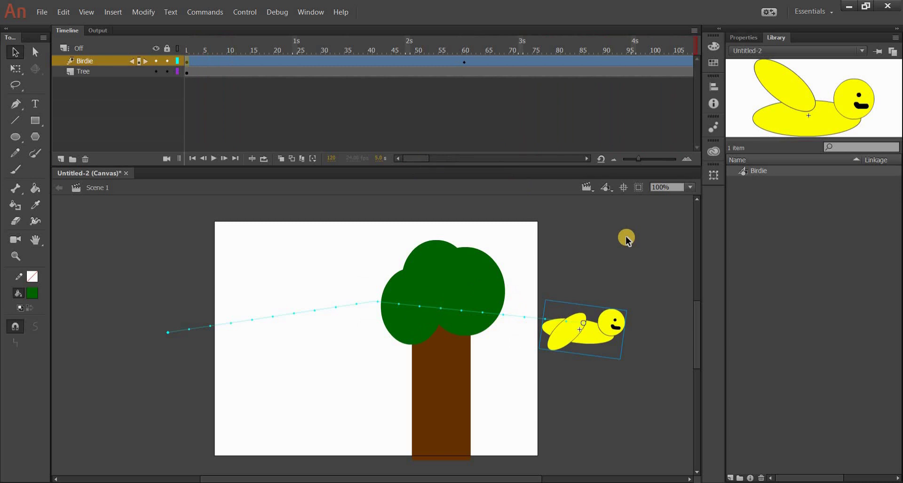
# Step: Bend both halves of the Birdie motion path into a smooth upward arc and go to frame 60
pyautogui.click(15, 53)
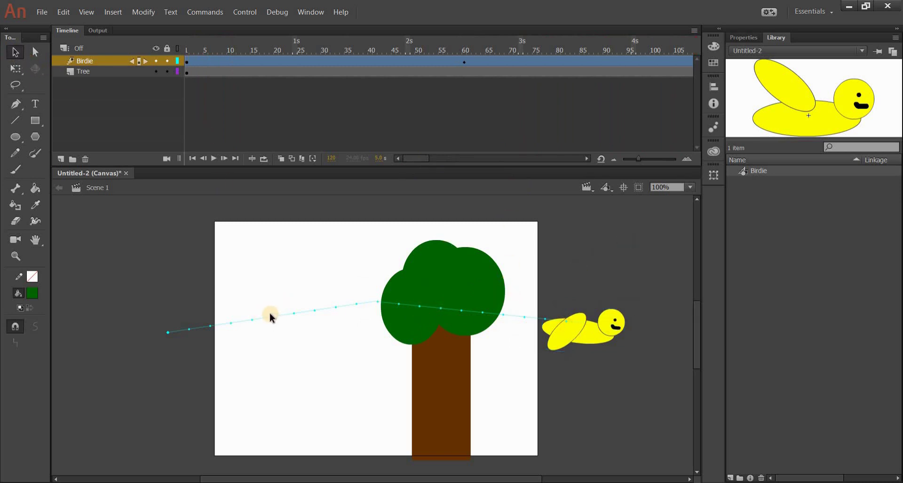
pyautogui.moveTo(272, 317); pyautogui.dragTo(271, 308)
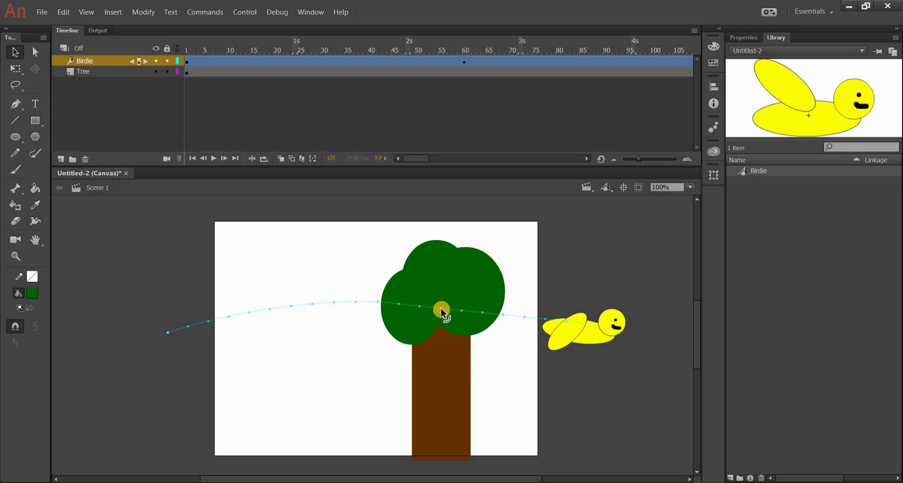
pyautogui.click(465, 61)
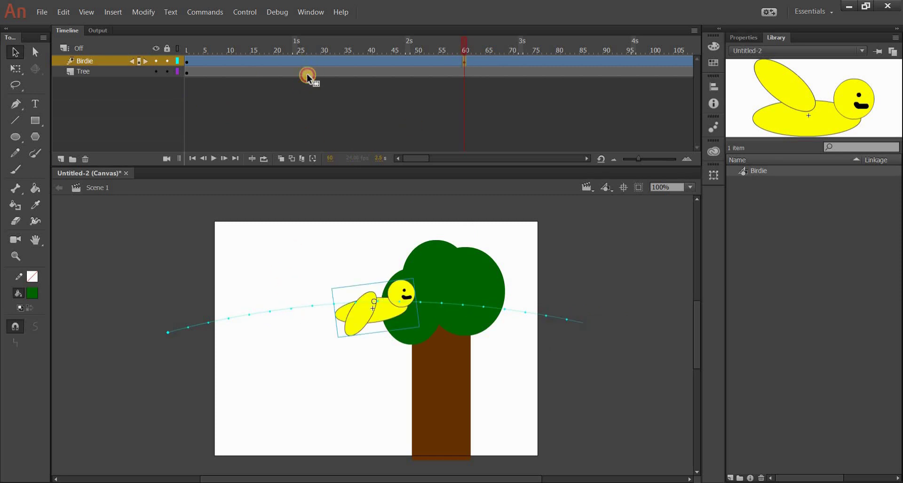
# Step: At frame 27, rotate the bird slightly to follow the rising curve, and play the animation
pyautogui.click(308, 73)
pyautogui.click(15, 68)
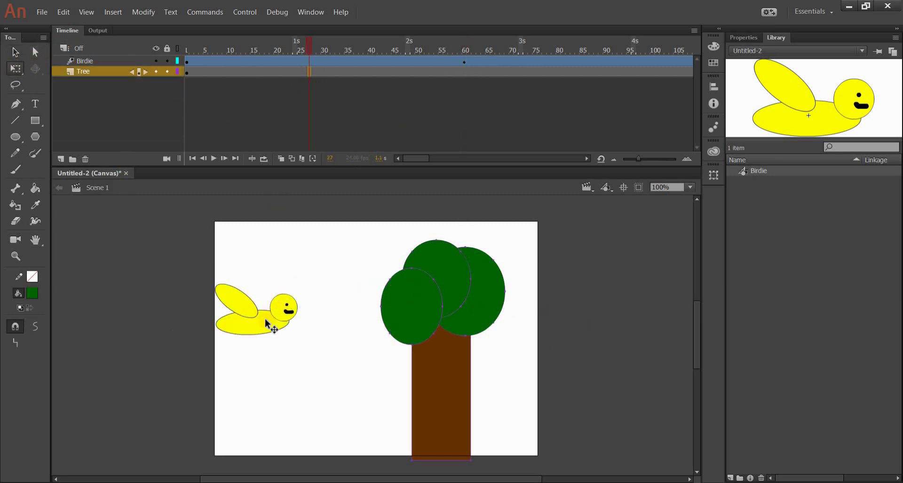
pyautogui.click(286, 332)
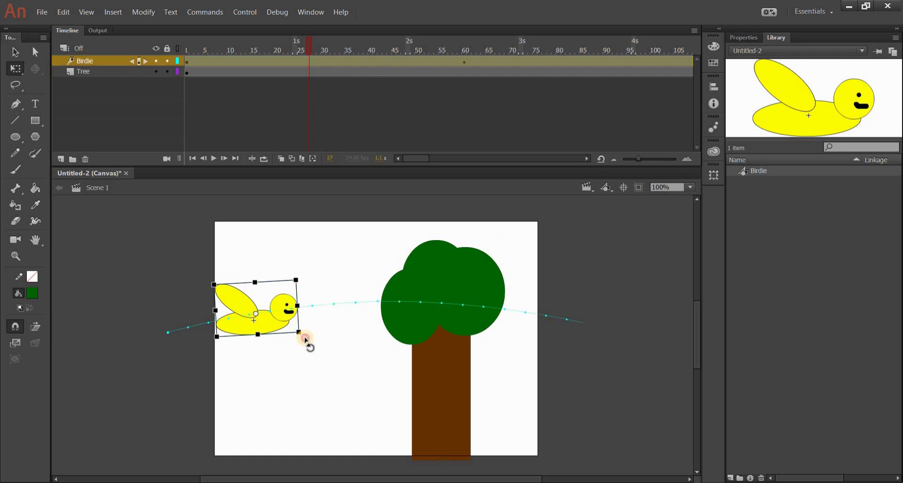
pyautogui.moveTo(312, 339); pyautogui.dragTo(312, 335)
pyautogui.press('Return')
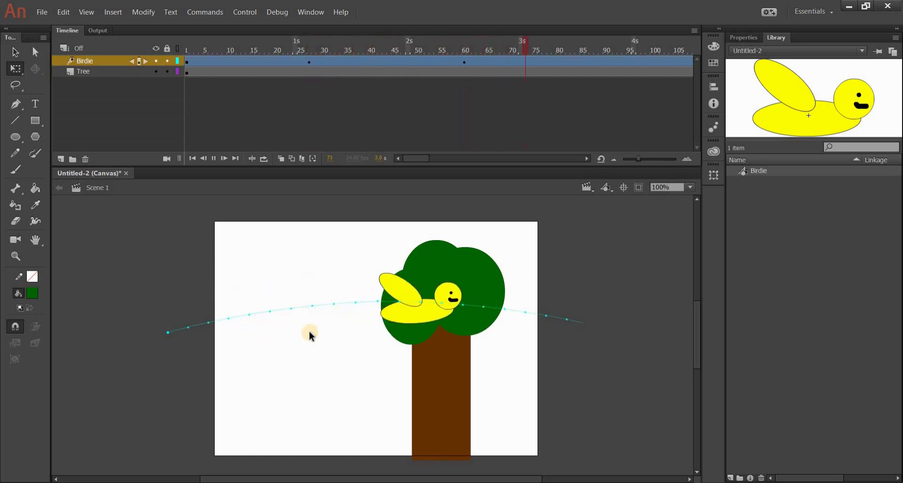
# Step: At frame 77, rotate the bird clockwise so its head tilts down along the curve, and play the animation
pyautogui.click(475, 299)
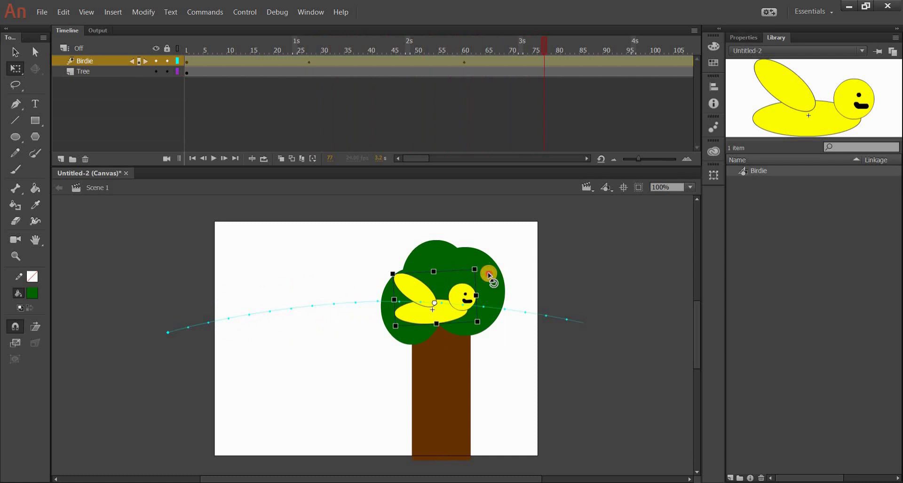
pyautogui.moveTo(490, 275); pyautogui.dragTo(490, 272)
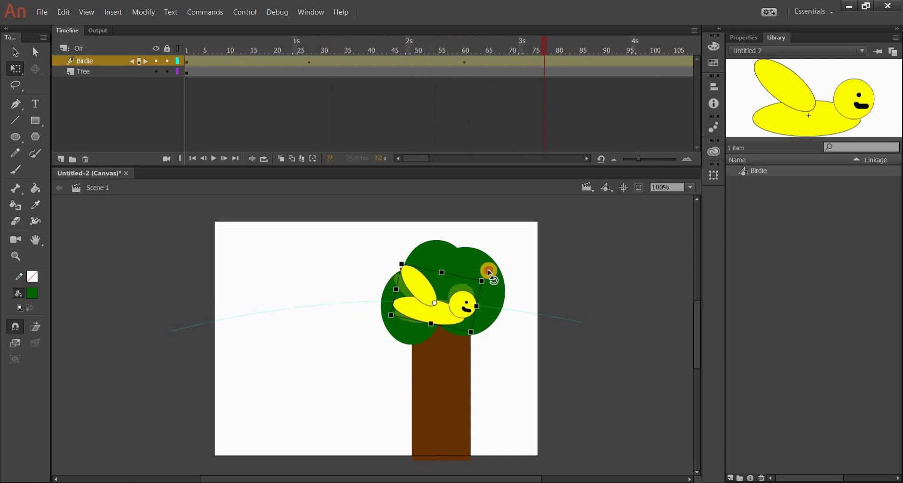
pyautogui.click(532, 425)
pyautogui.press('Return')
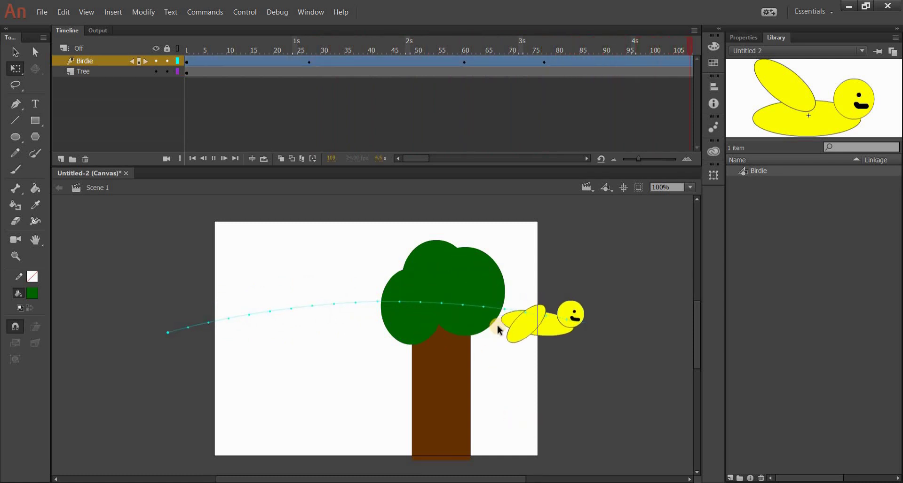
pyautogui.click(415, 159)
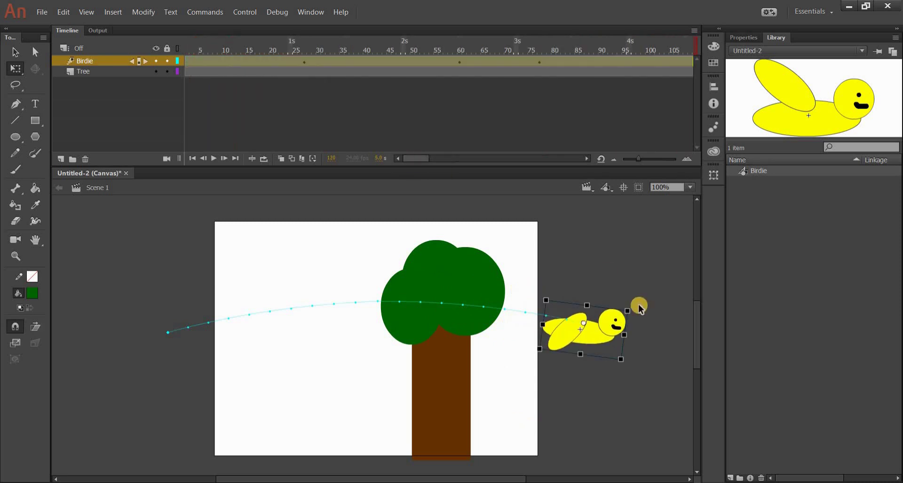